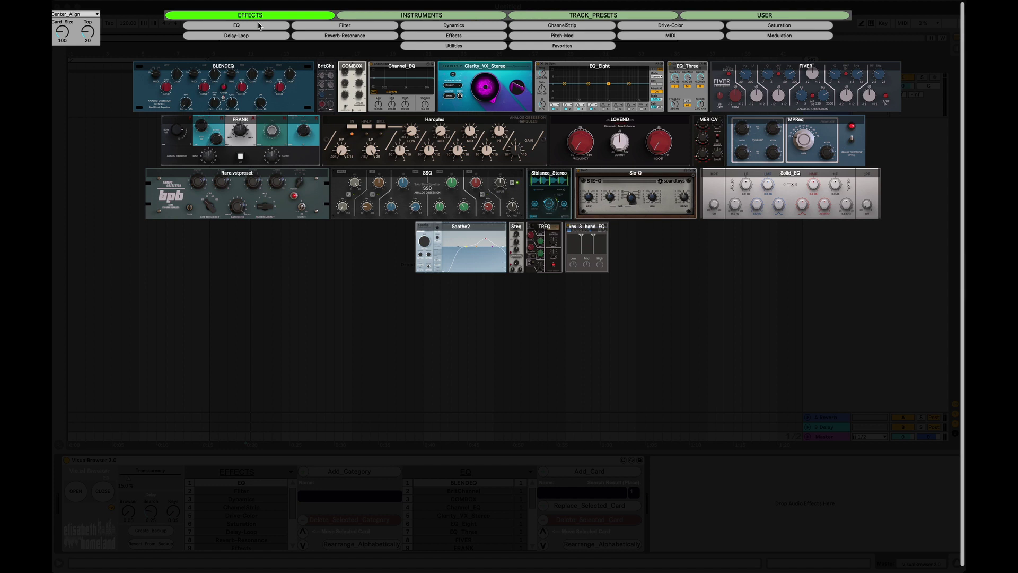
Browse the Filter, Effects, Modulation, Pitch-Mod, MIDI and Utilities device cards, then pick the CV_Utility card.
click(324, 29)
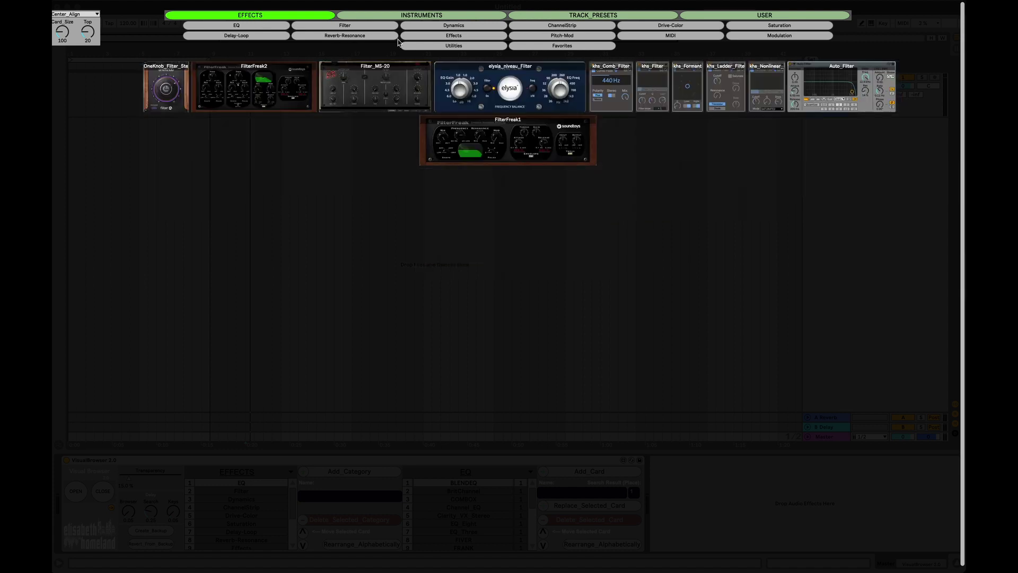
click(462, 37)
click(475, 37)
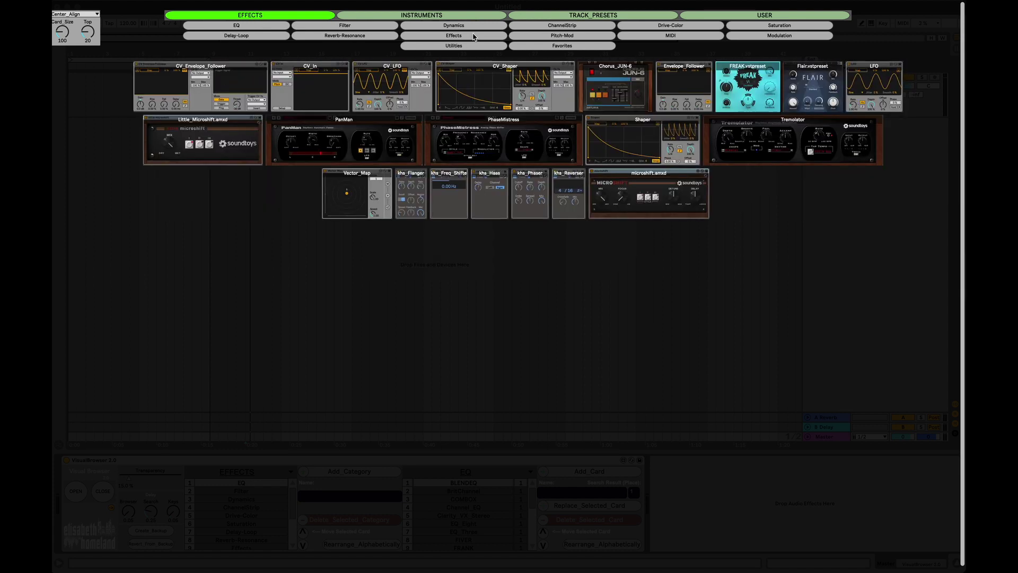
click(541, 36)
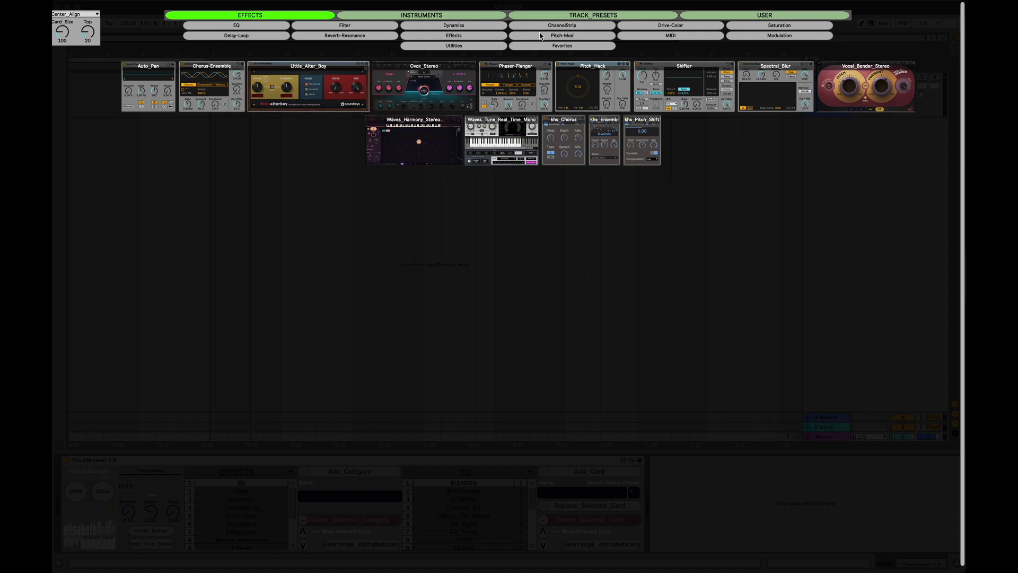
click(661, 35)
click(487, 47)
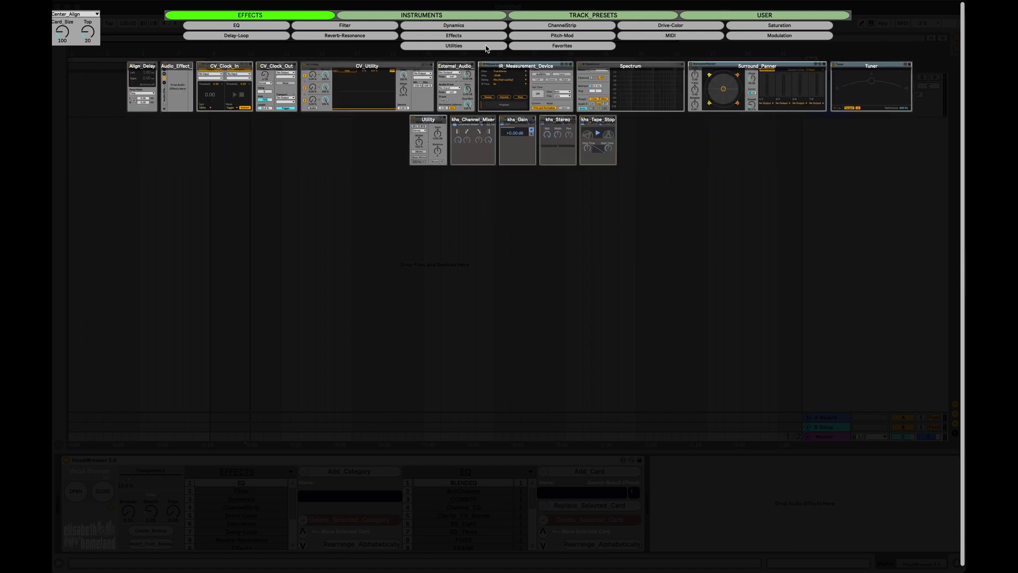
click(365, 92)
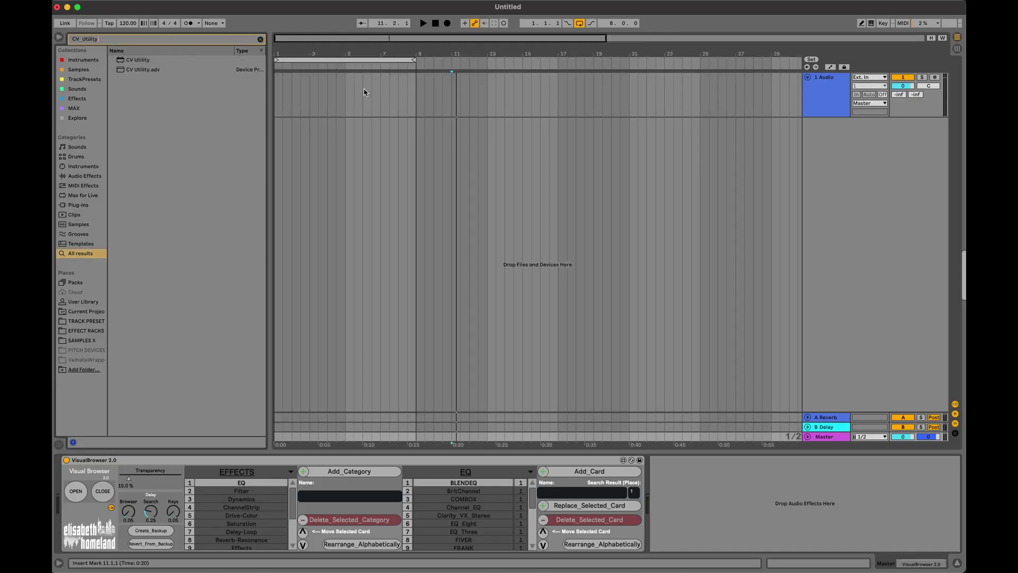
Load CV Utility onto the track and enlarge the Delay-Loop device cards with Card Size.
key(b)
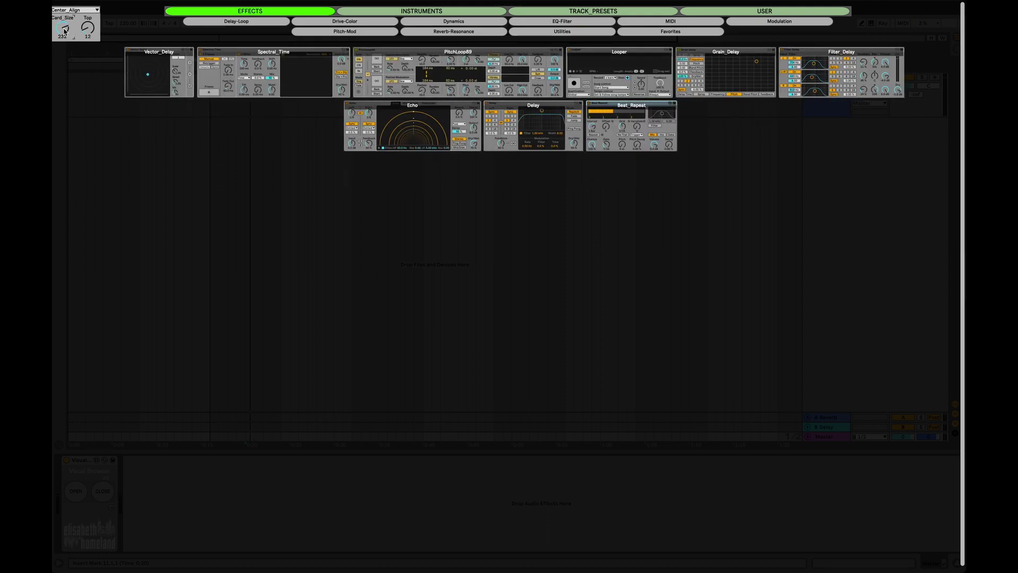
mouse_move(64, 30)
mouse_down()
mouse_move(66, 63)
mouse_move(63, 31)
mouse_up()
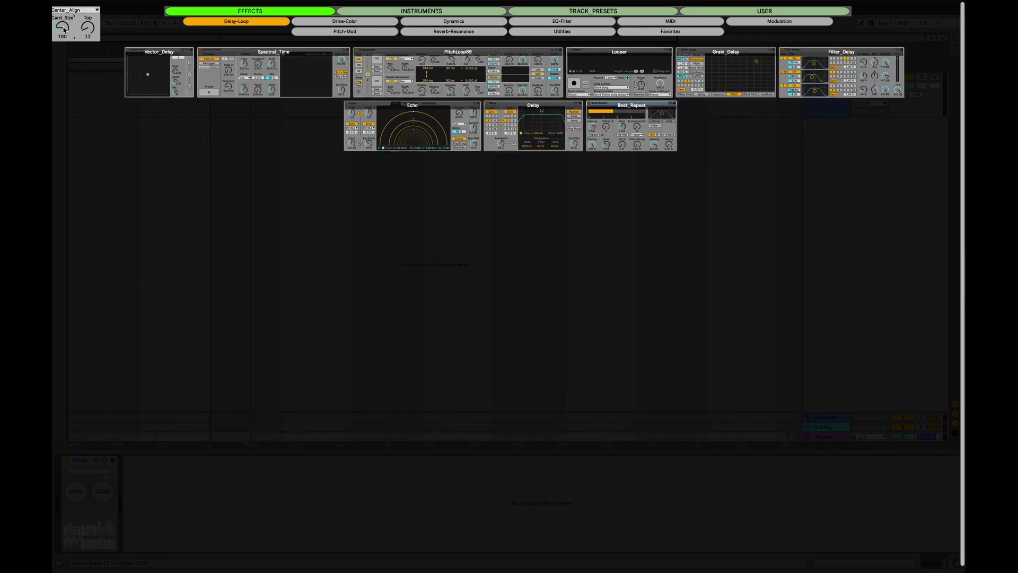
Try Left_Align, then Center_Align for the device card alignment.
click(89, 10)
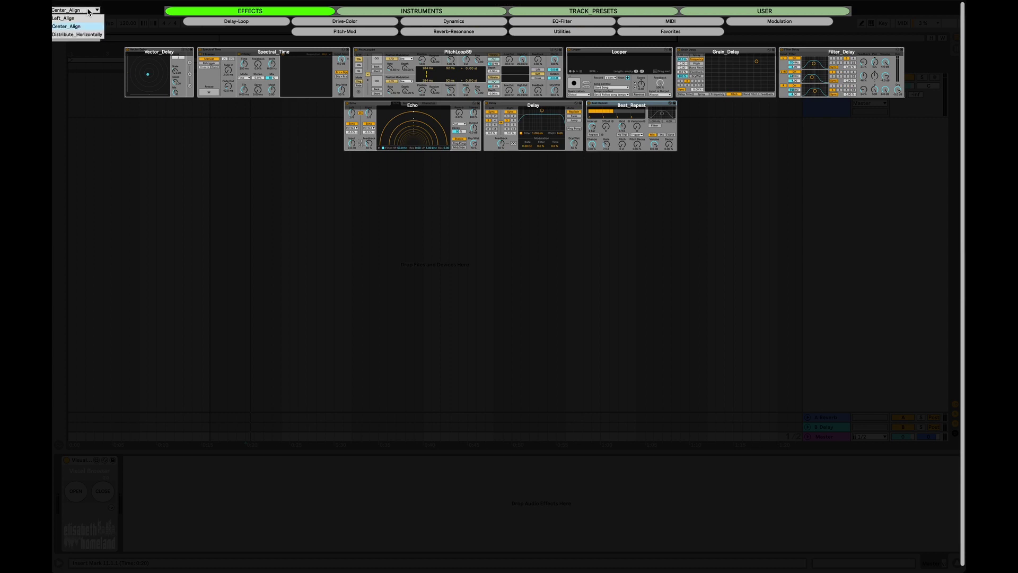
click(80, 20)
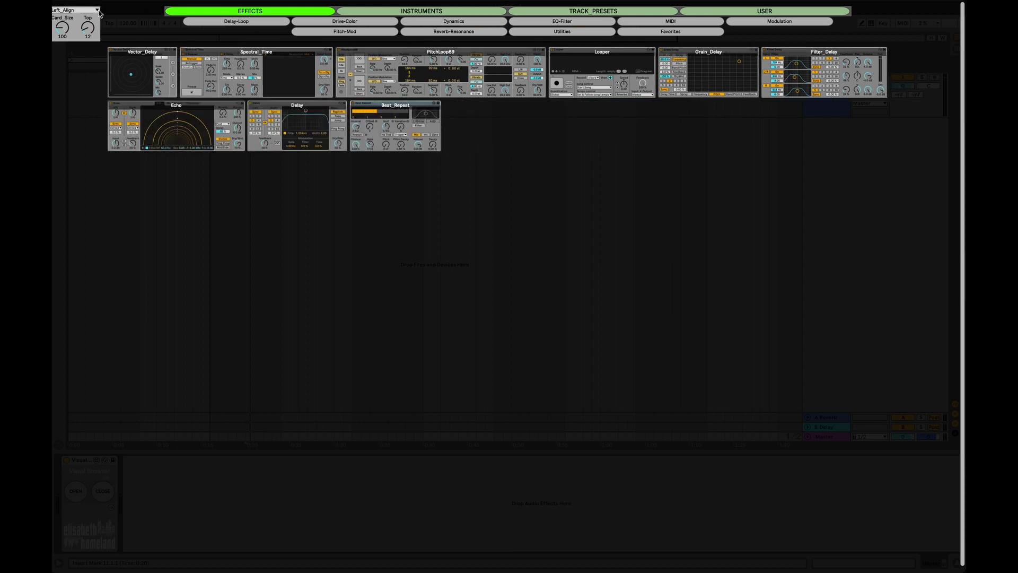
click(90, 11)
click(89, 27)
Distribute the cards horizontally and bring up the Drive-Color device cards.
click(97, 11)
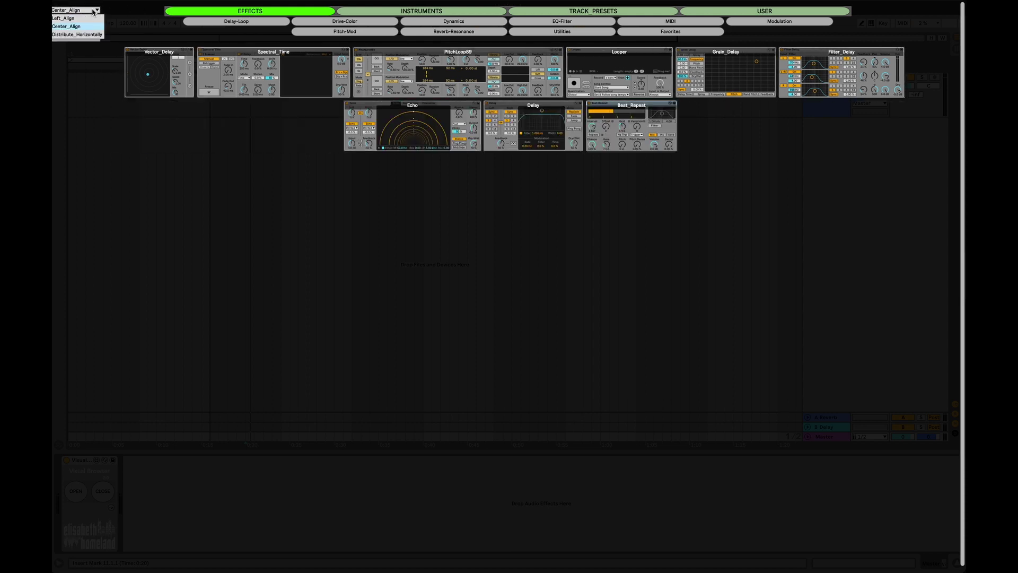
click(91, 38)
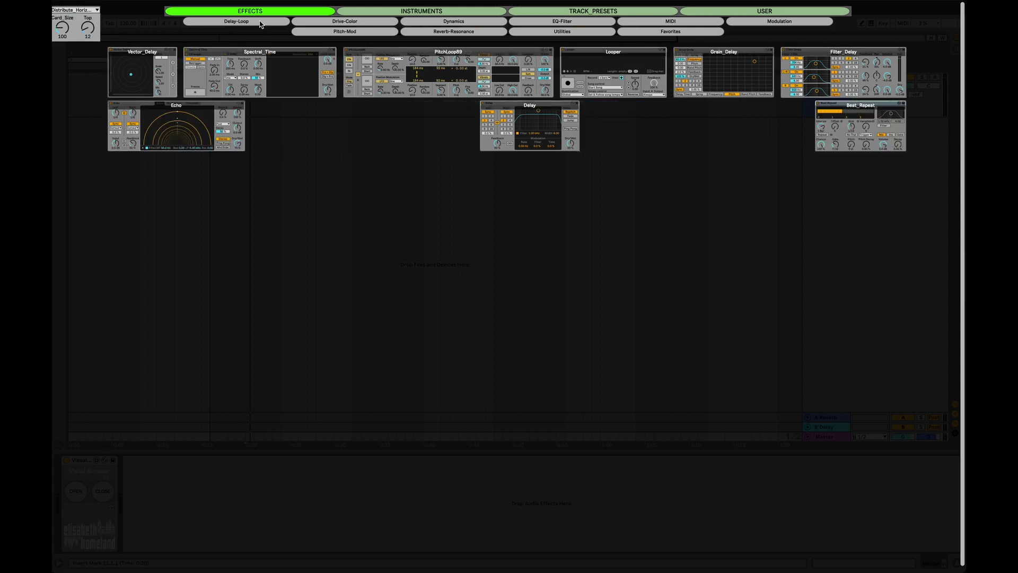
click(338, 21)
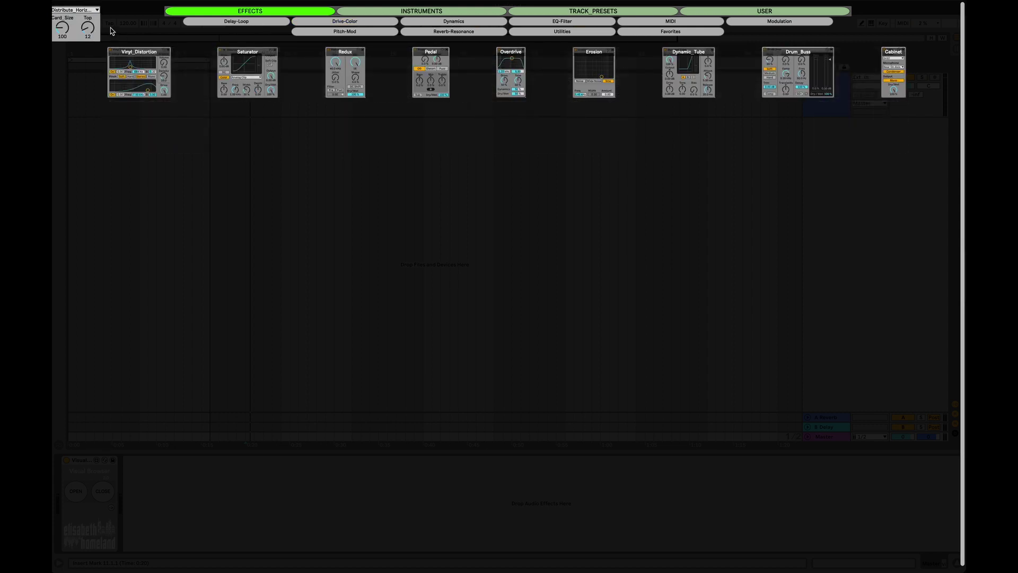
click(88, 10)
Set Left_Align, view the INSTRUMENTS cards centre-aligned, then load Saturator from the EFFECTS cards.
click(86, 18)
click(436, 15)
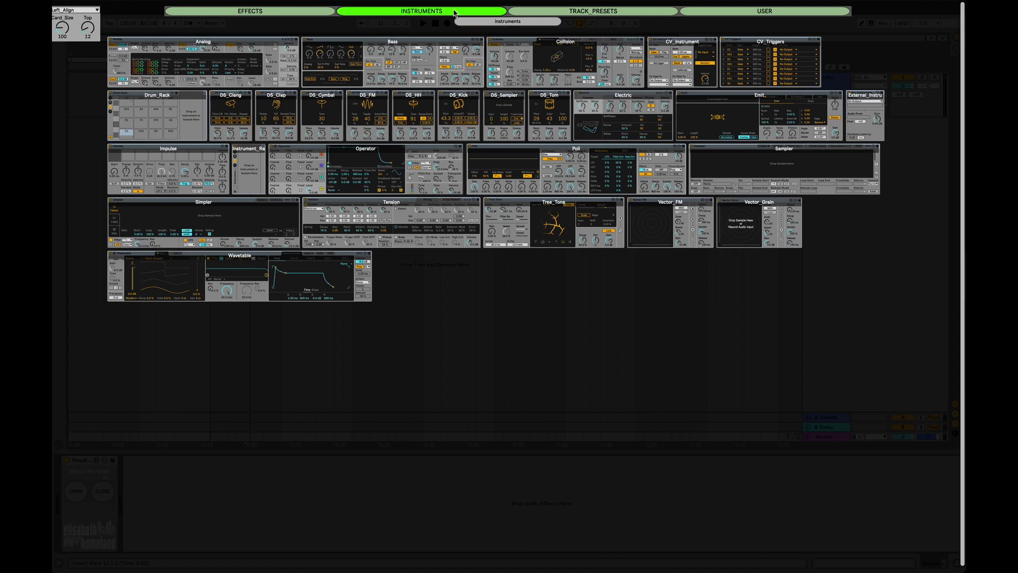
click(89, 11)
click(95, 26)
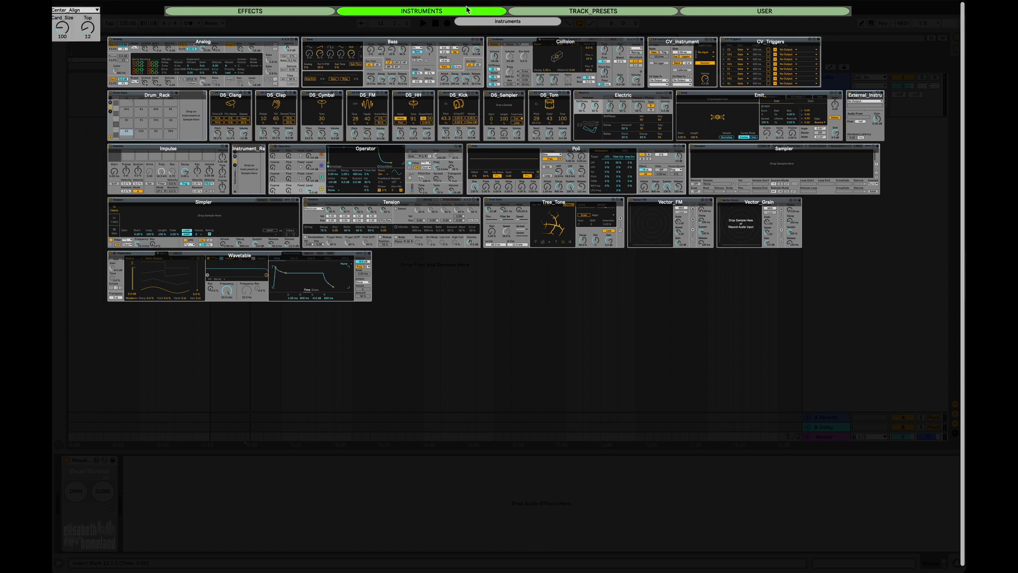
click(496, 24)
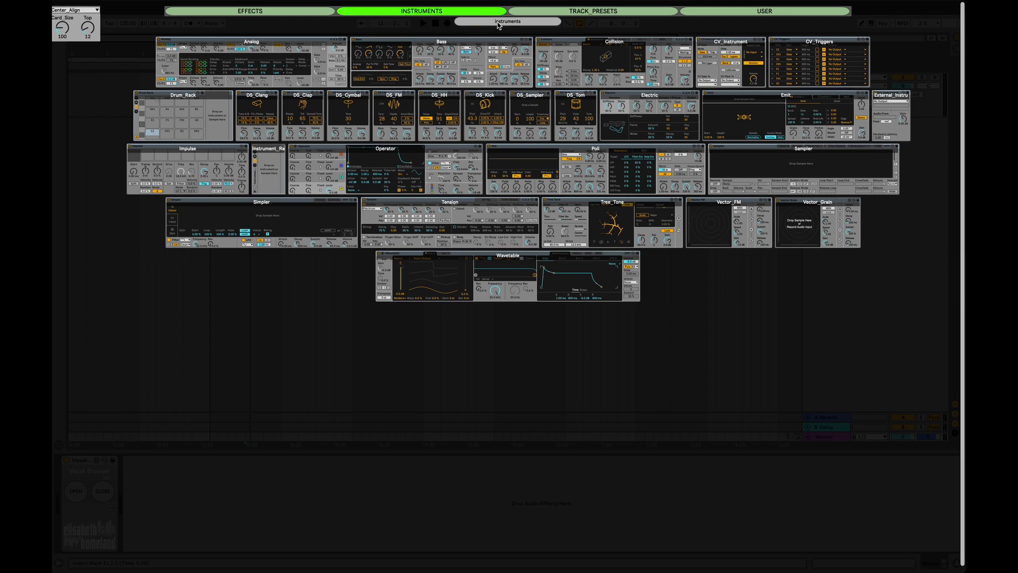
click(277, 11)
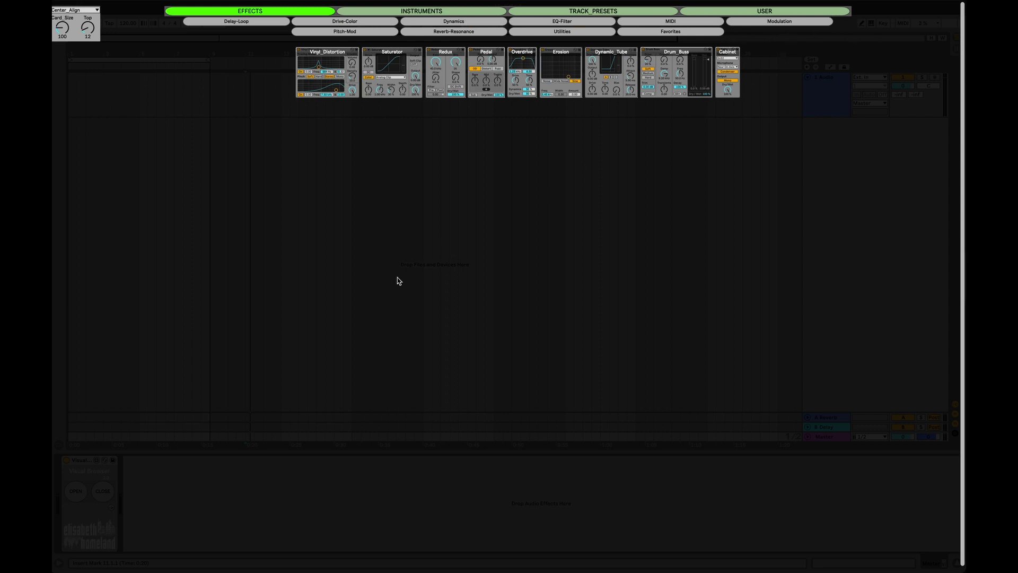
click(401, 79)
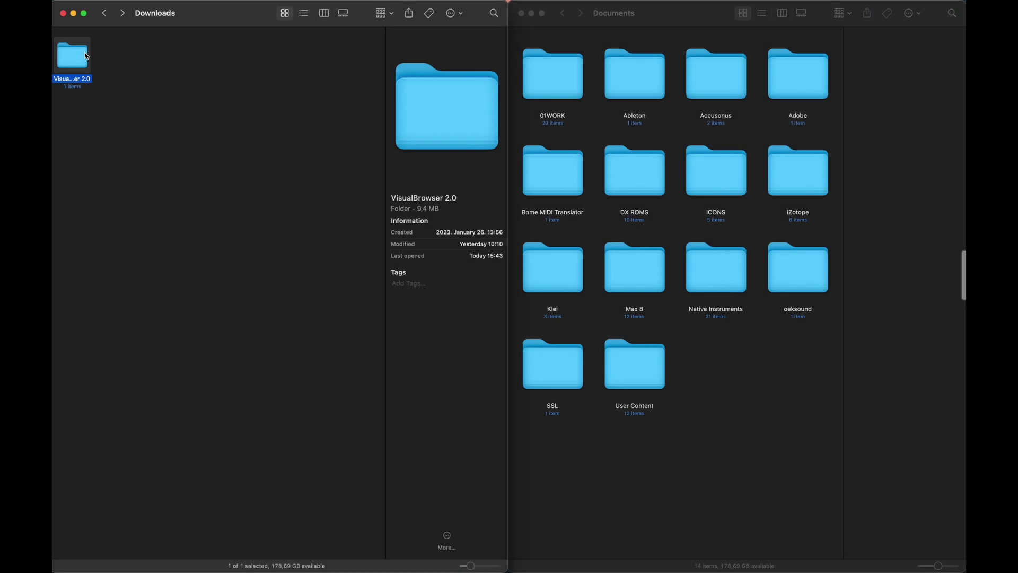
Look inside the VisualBrowser 2.0 download and preview its documentation PDF.
double_click(84, 57)
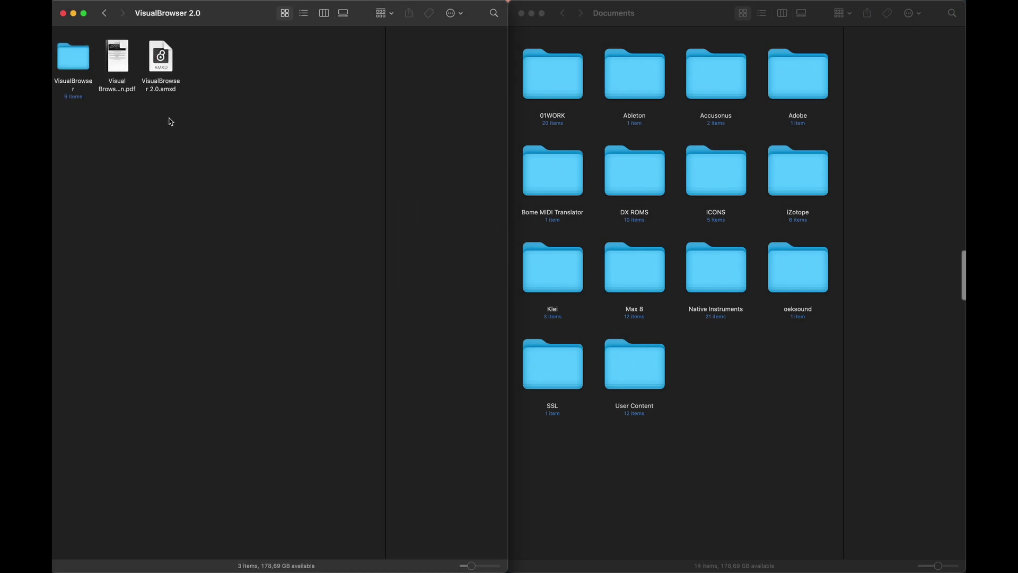
click(162, 58)
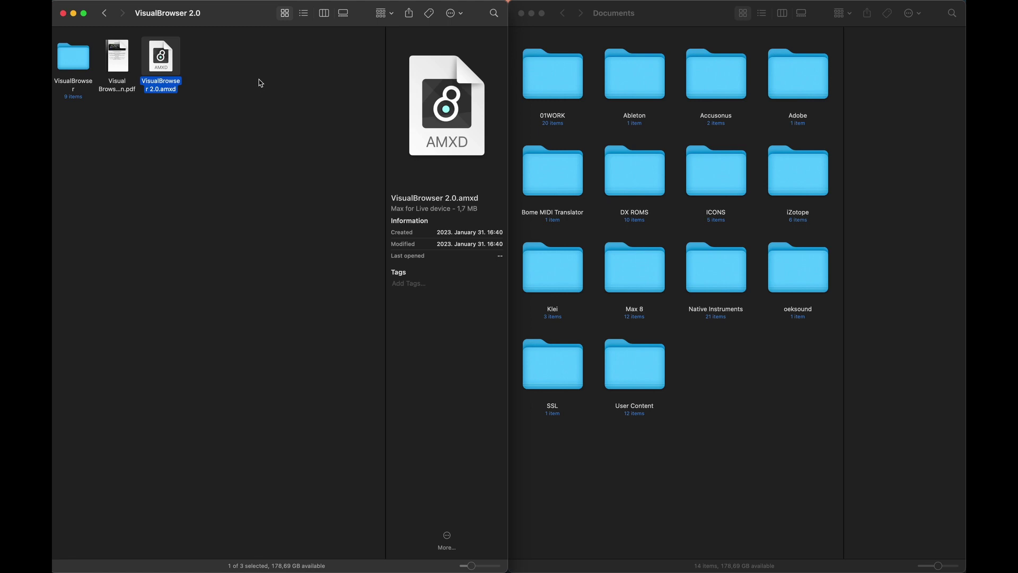
click(123, 47)
double_click(123, 48)
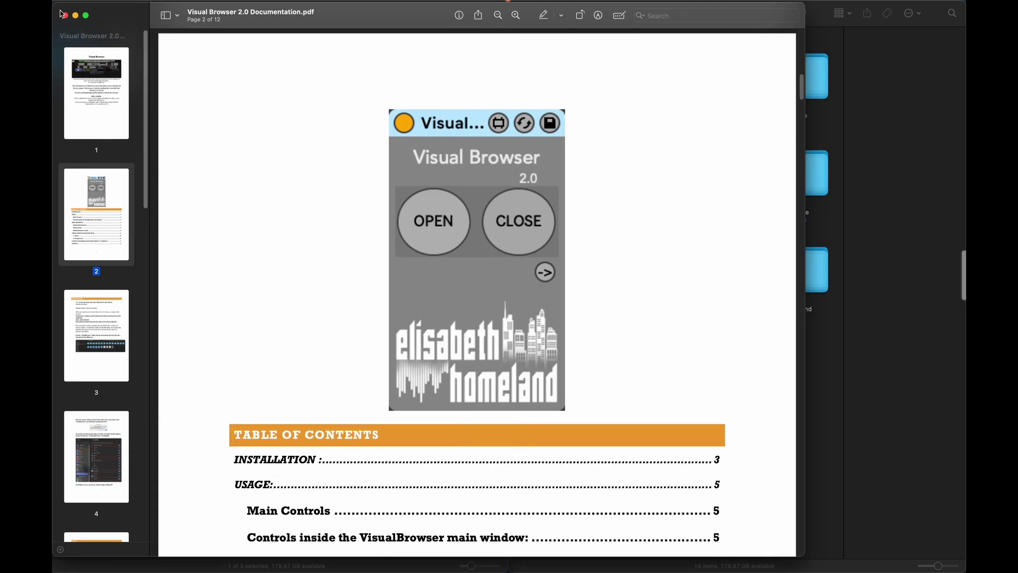
click(63, 15)
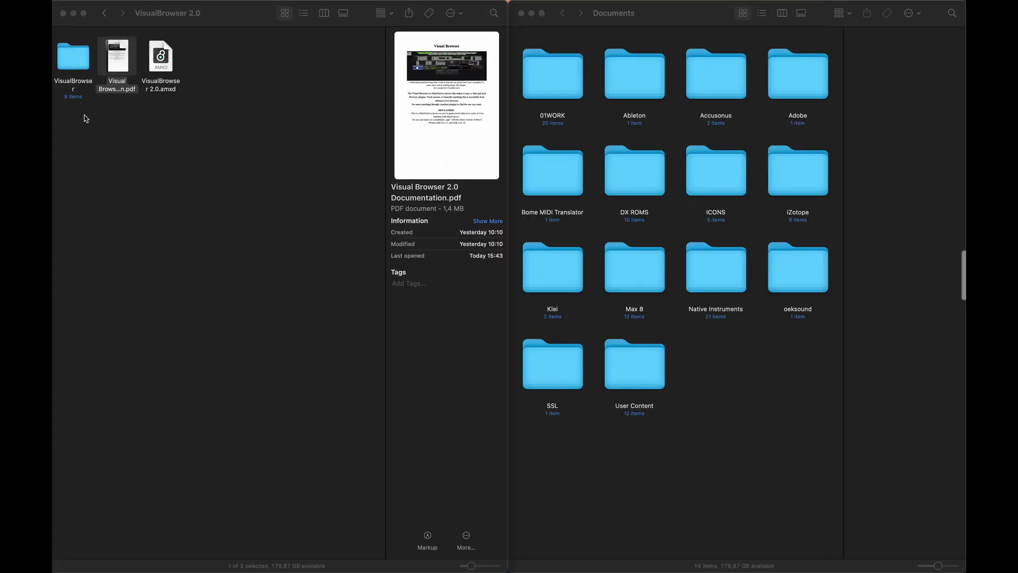
Browse the VisualBrowser, EFFECTS and Delay-Loop folders, then drag VisualBrowser into Documents.
click(84, 55)
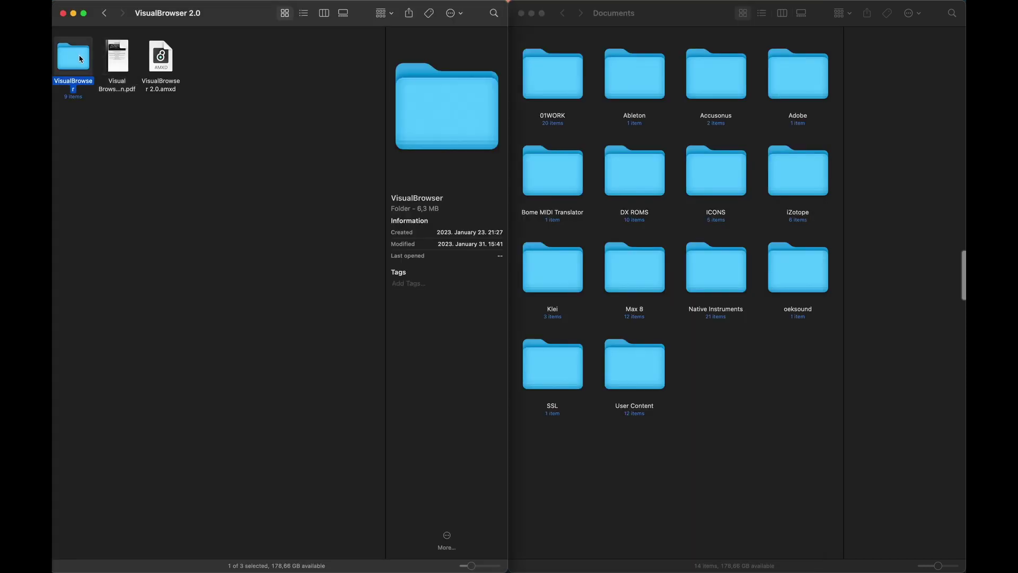
double_click(80, 59)
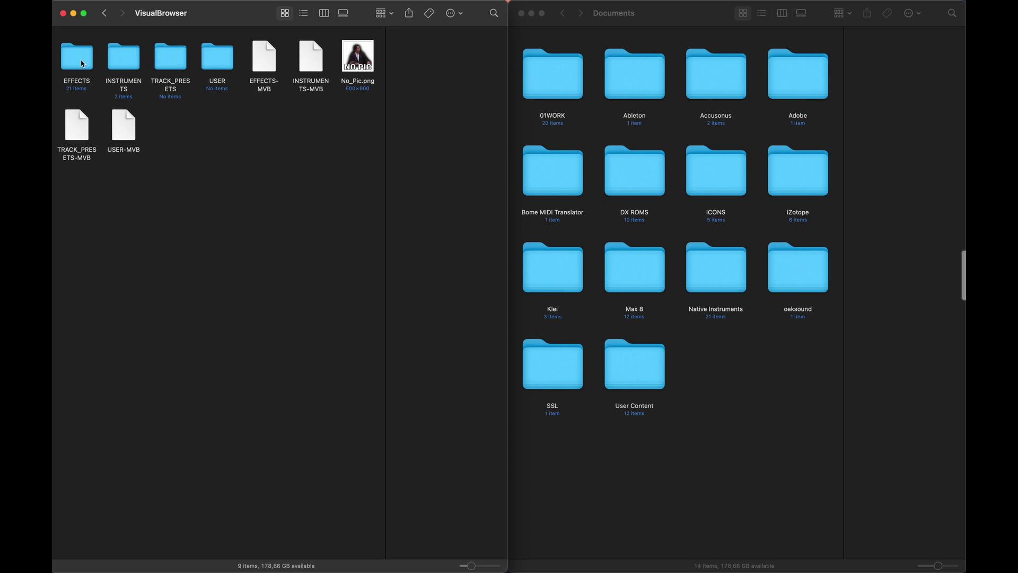
double_click(83, 63)
double_click(82, 63)
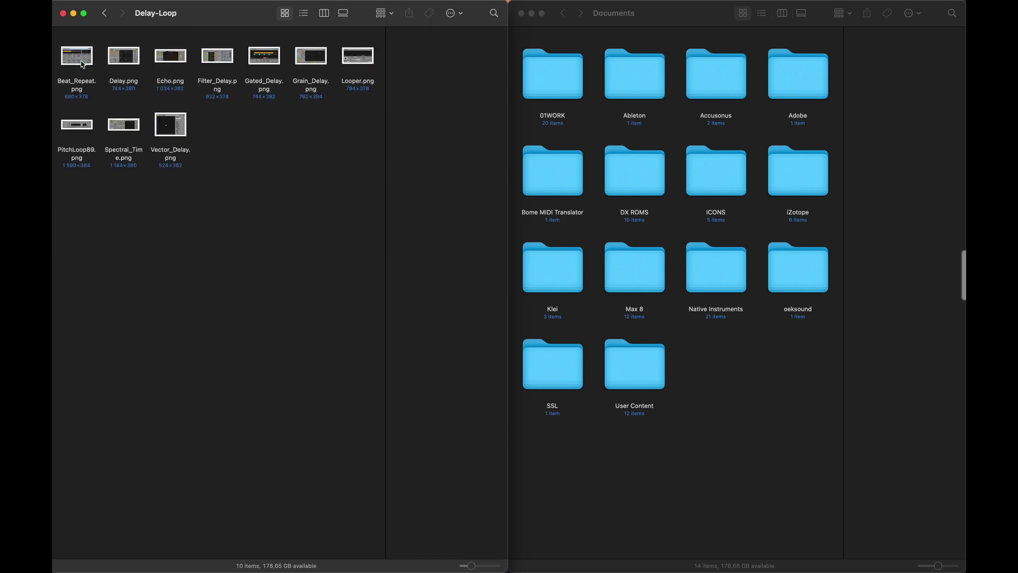
click(108, 13)
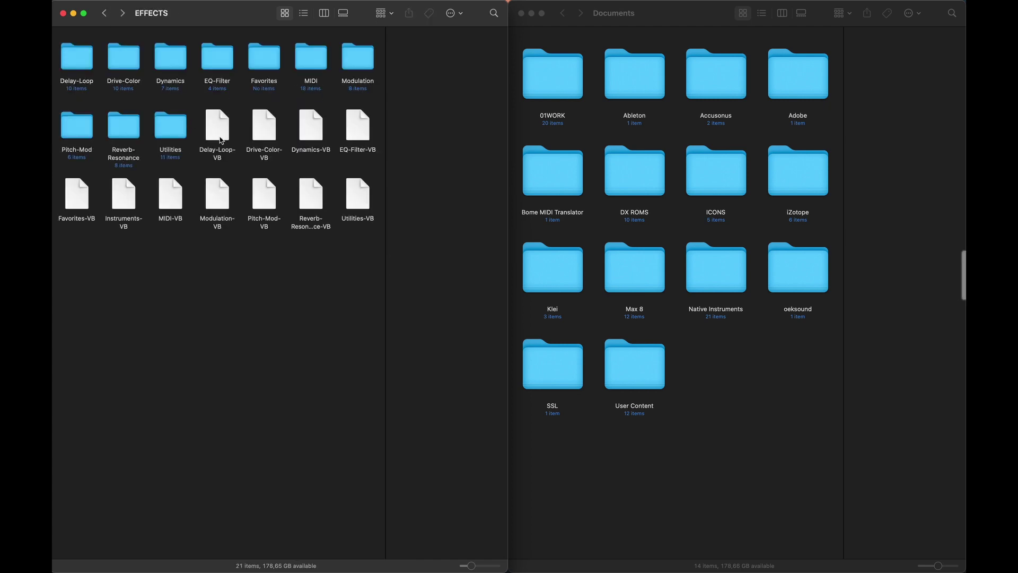
click(107, 14)
click(108, 14)
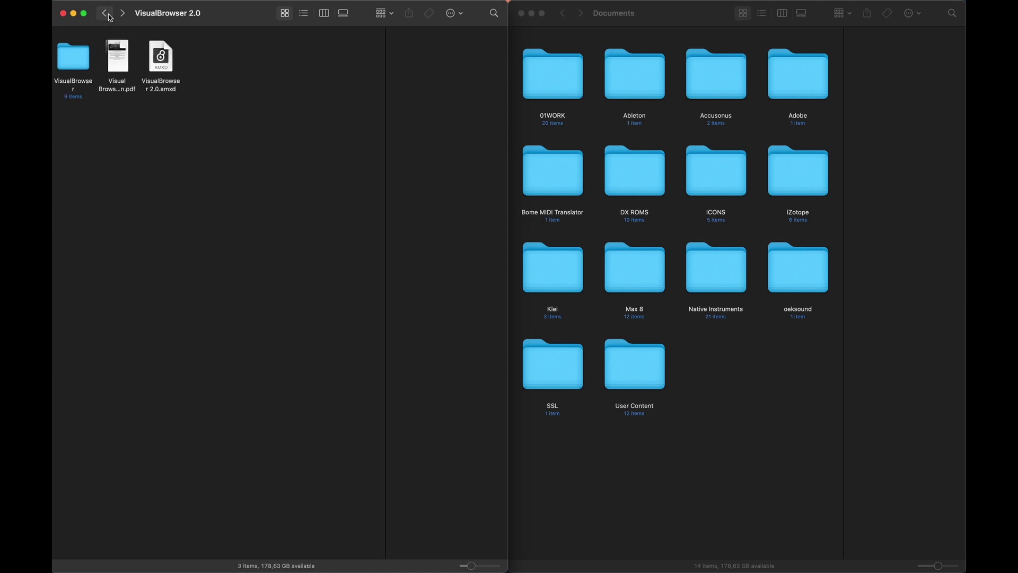
click(82, 64)
drag(82, 65, 768, 371)
Return to Live, toggle Key Map on and off, and bring up the Visual Browser's full editor.
click(785, 375)
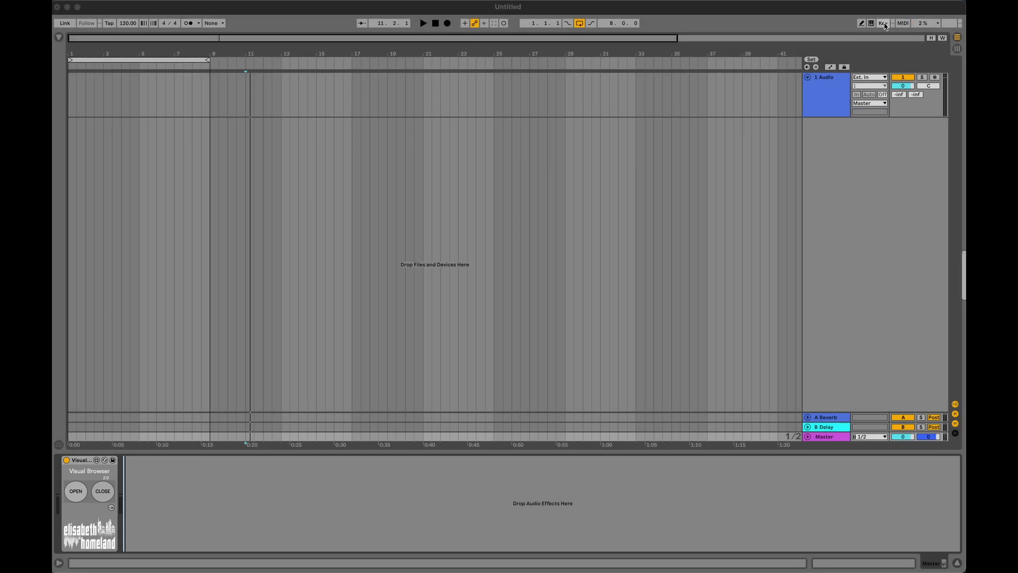
click(885, 25)
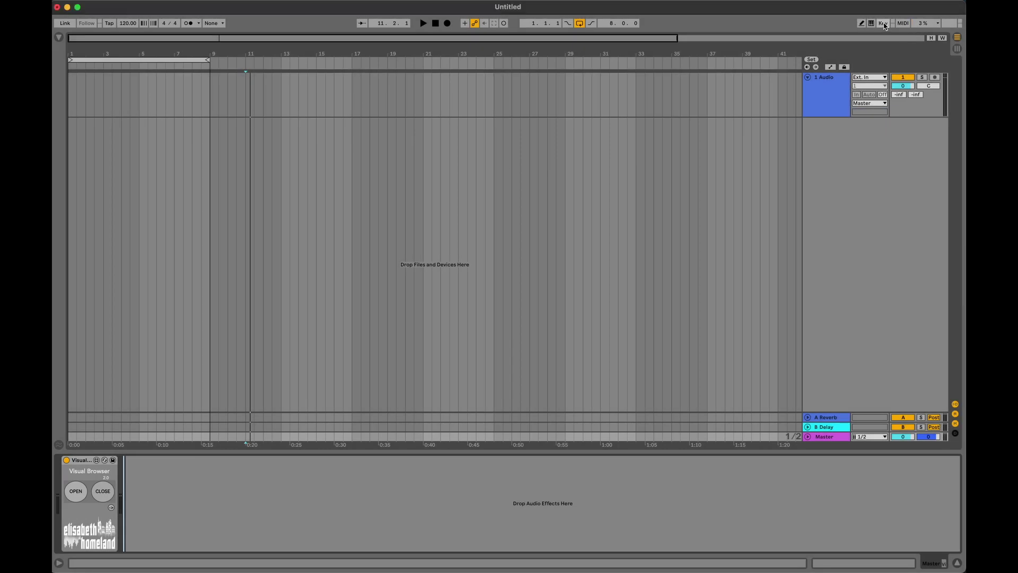
click(884, 25)
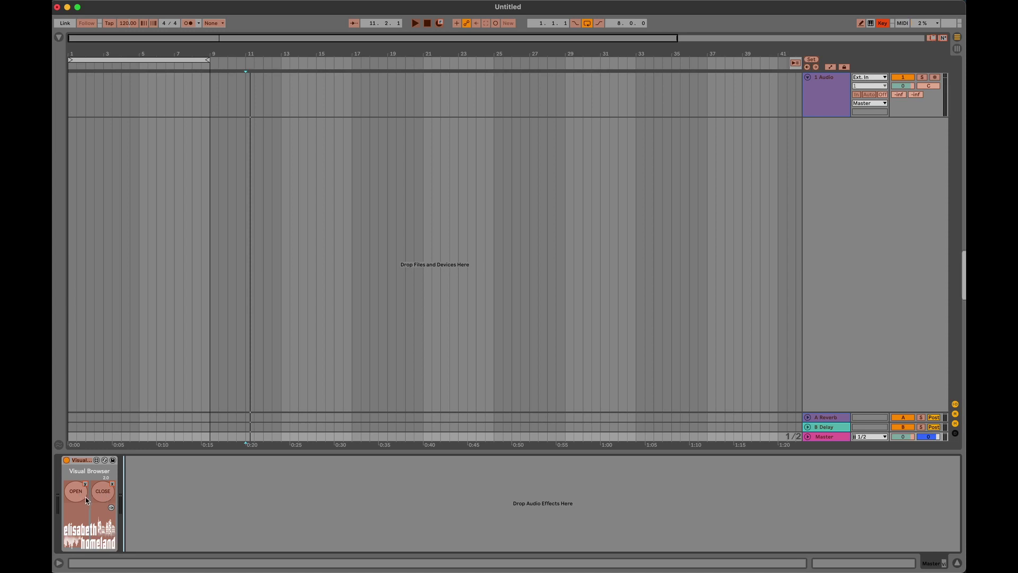
click(882, 24)
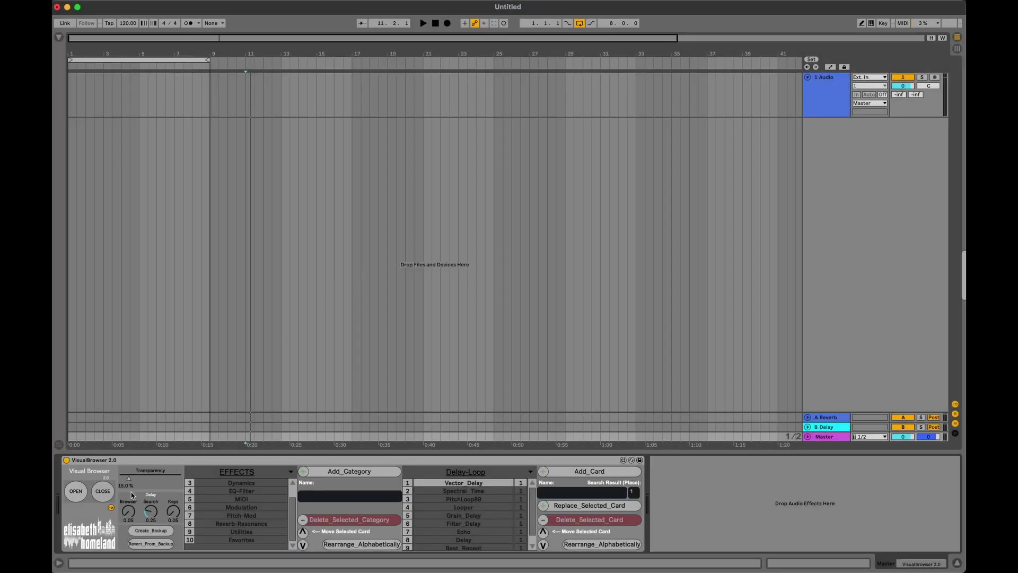
click(111, 508)
click(112, 508)
click(111, 508)
click(111, 508)
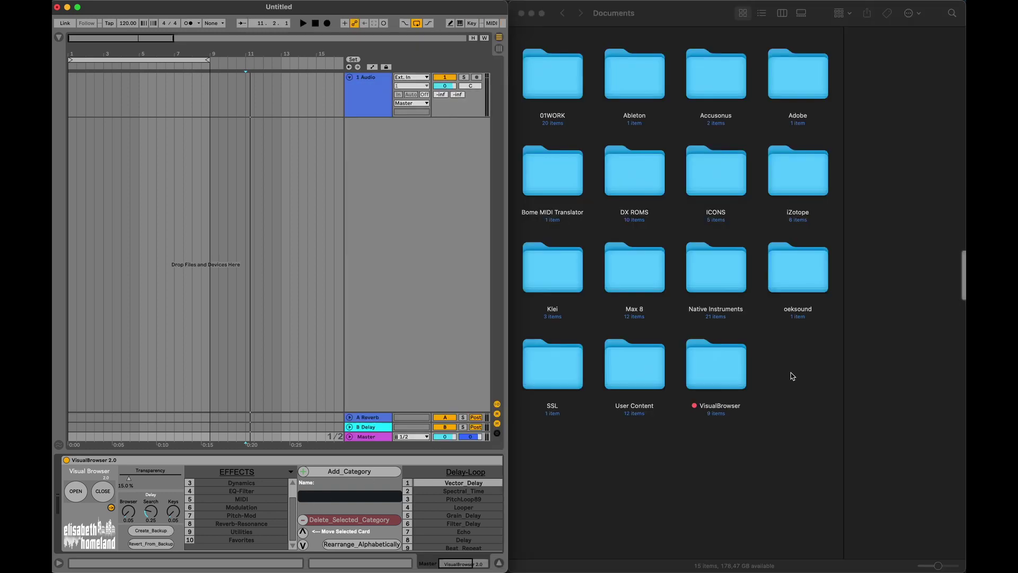
click(734, 375)
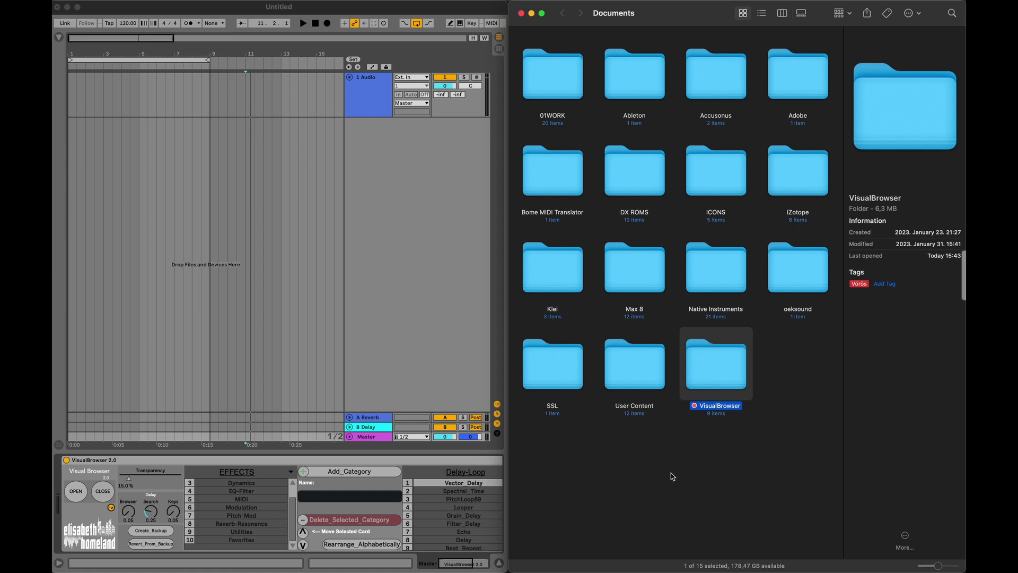
click(165, 532)
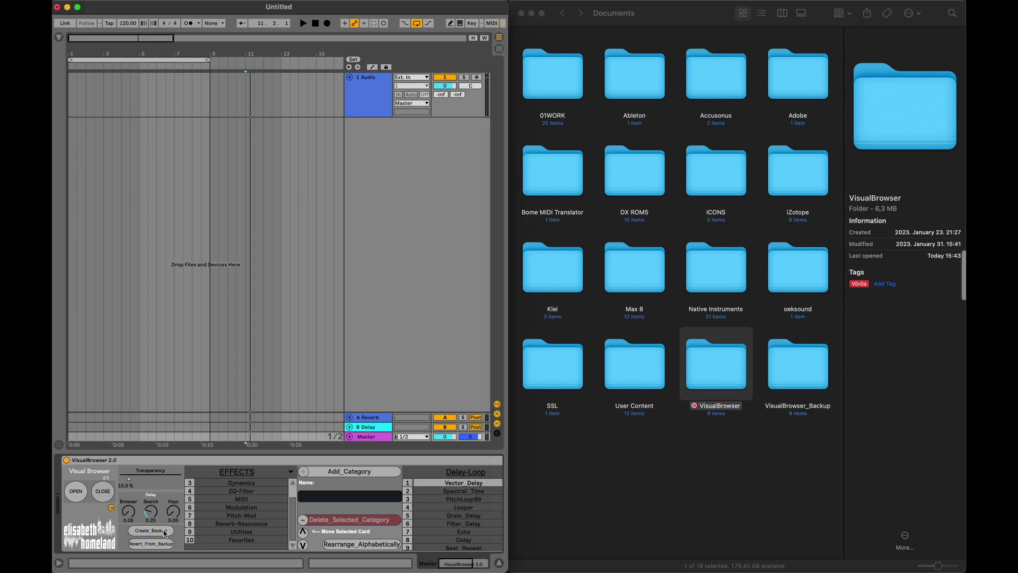
double_click(813, 379)
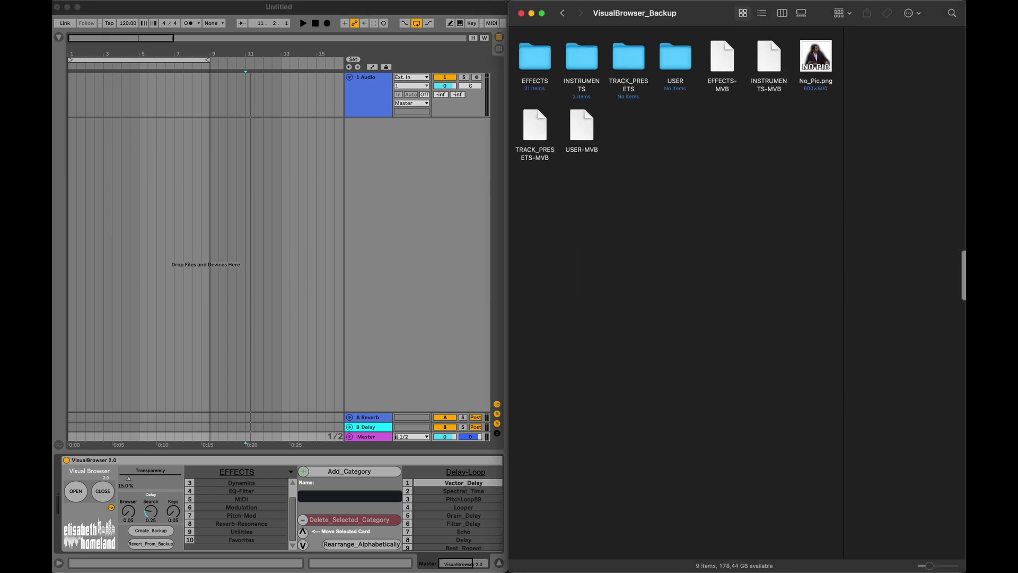
click(564, 13)
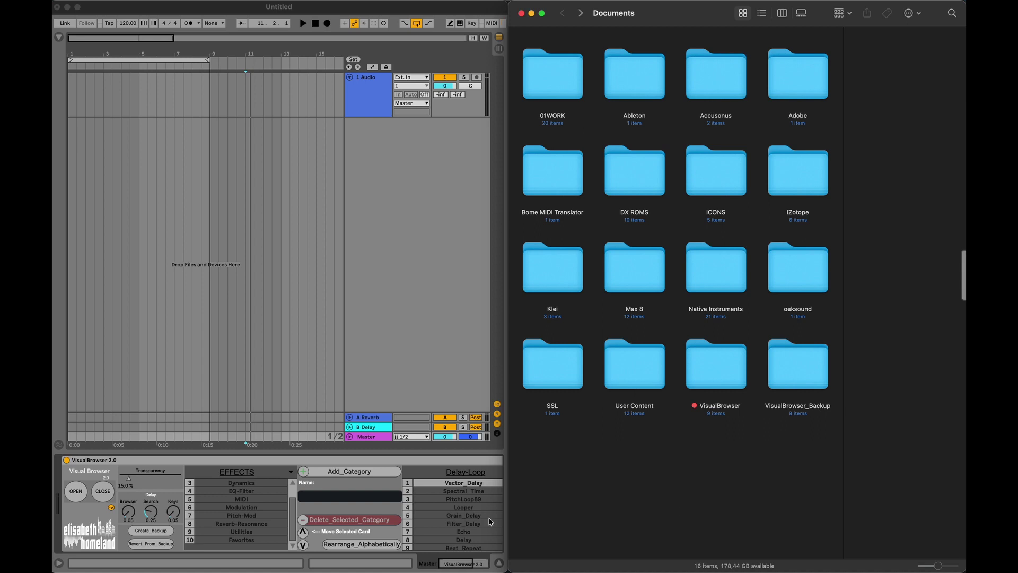
Delete the MIDI effects category and check the EFFECTS folder in Finder.
click(260, 500)
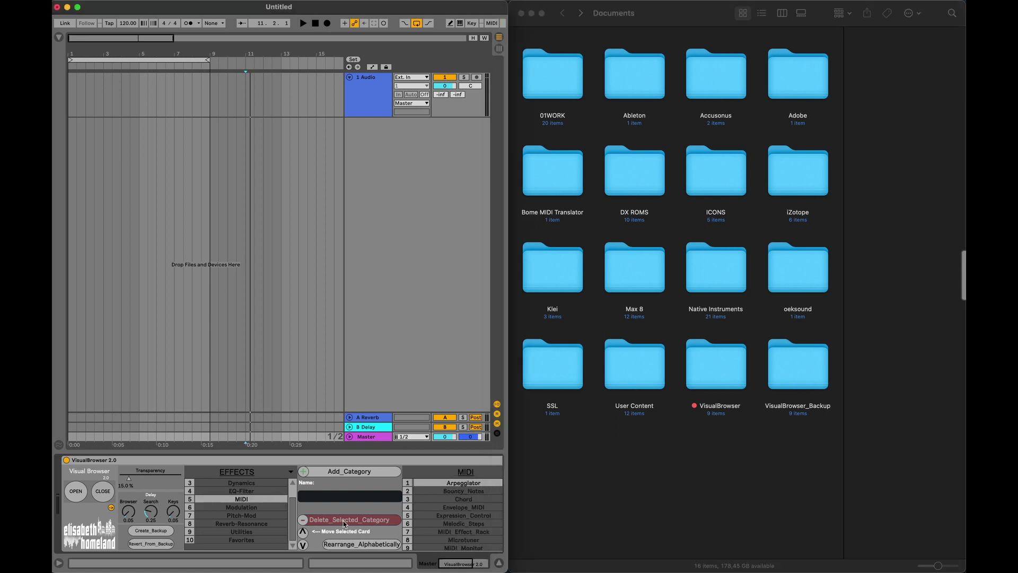
click(346, 520)
click(343, 197)
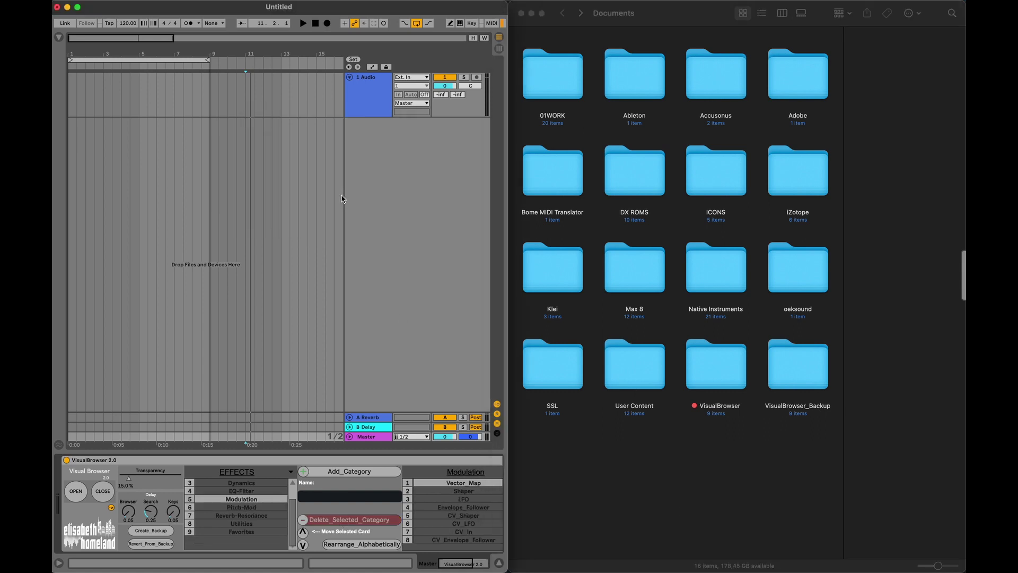
double_click(732, 367)
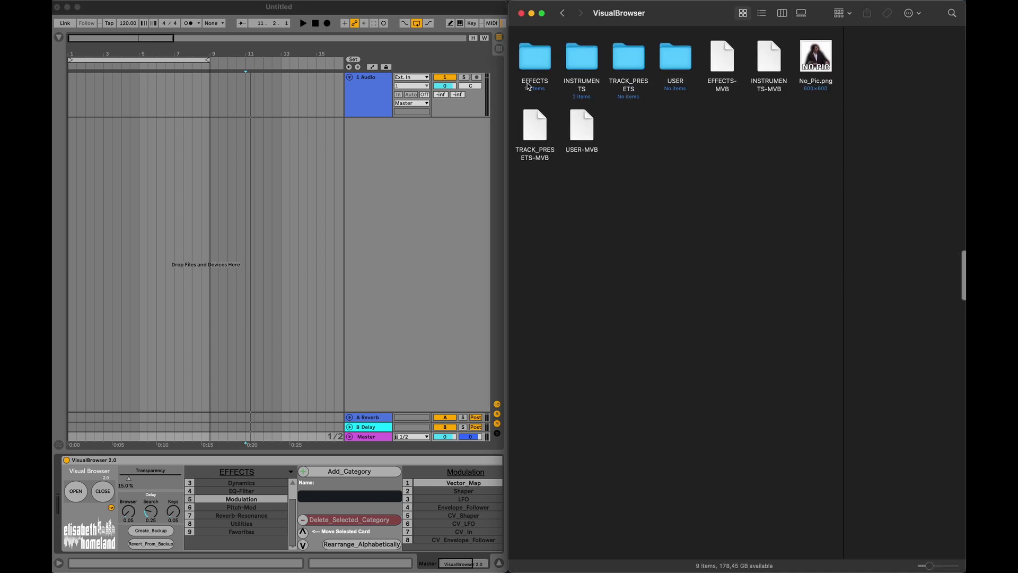
double_click(530, 69)
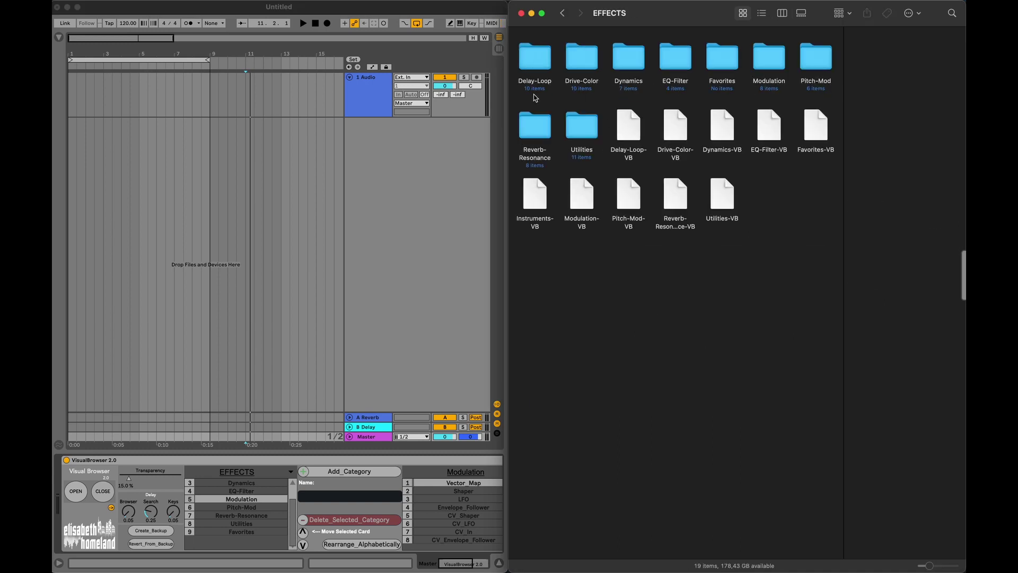
scroll(248, 506, up, 1)
Delete the Modulation category, then restore both with Revert_From_Backup.
click(321, 521)
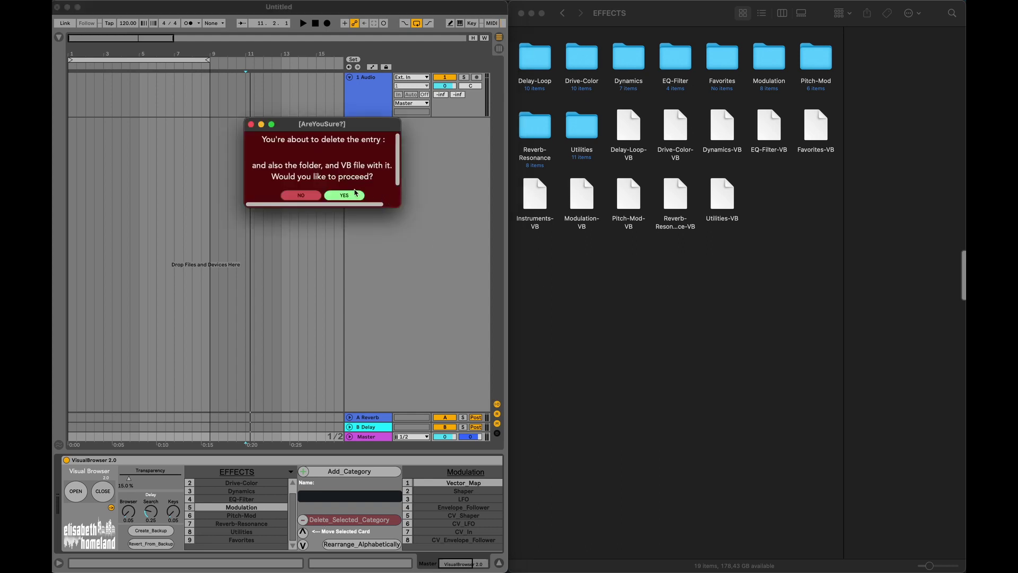
click(352, 195)
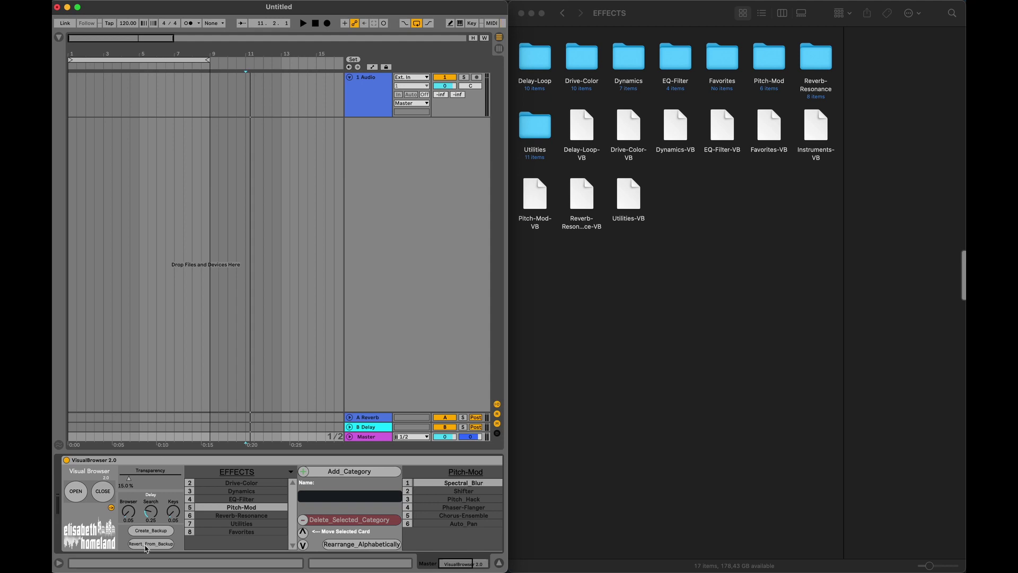
click(147, 548)
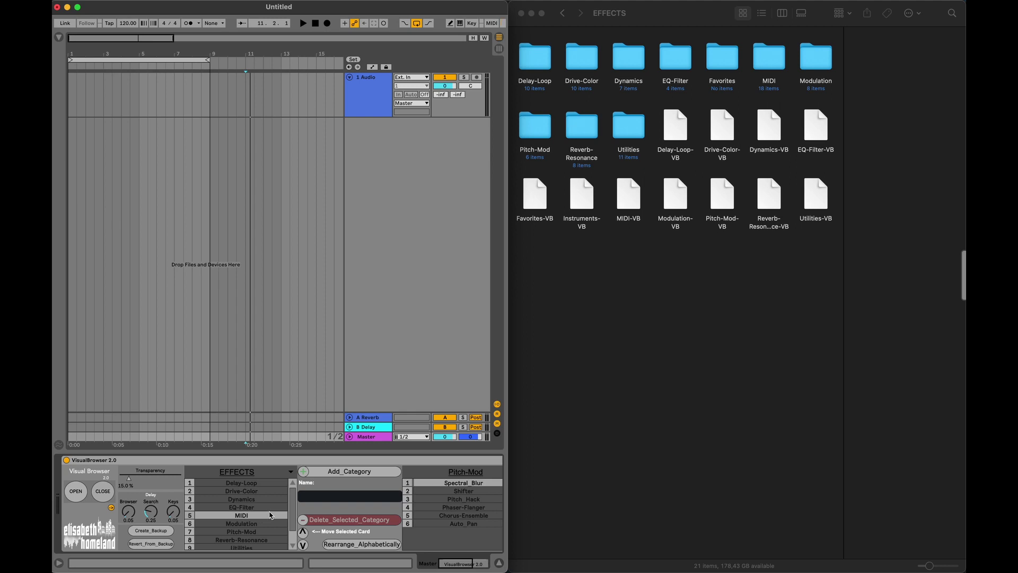
Maximise the Live window and try the INSTRUMENTS and EFFECTS browser sections.
key(ctrl+alt+Return)
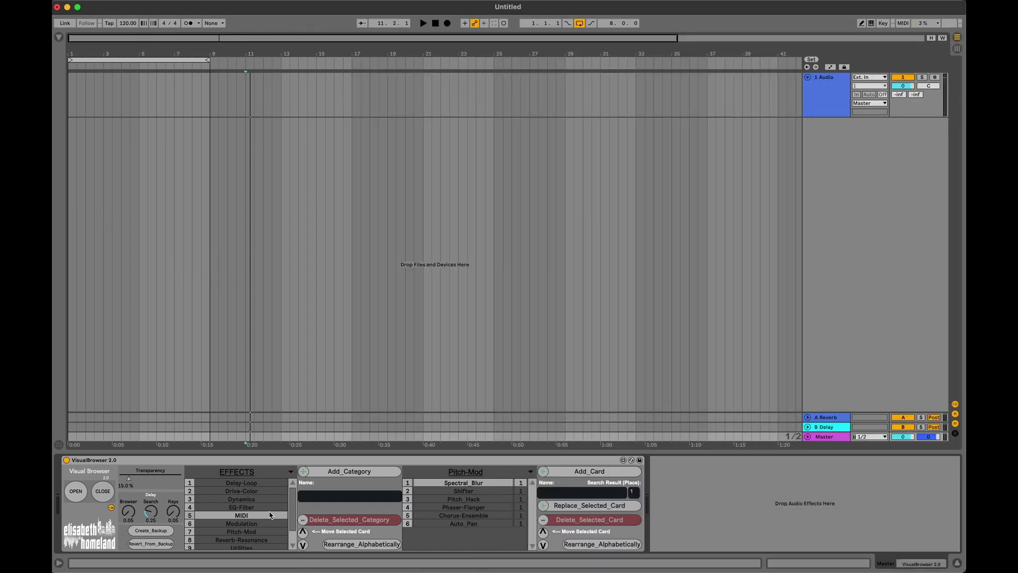
click(274, 475)
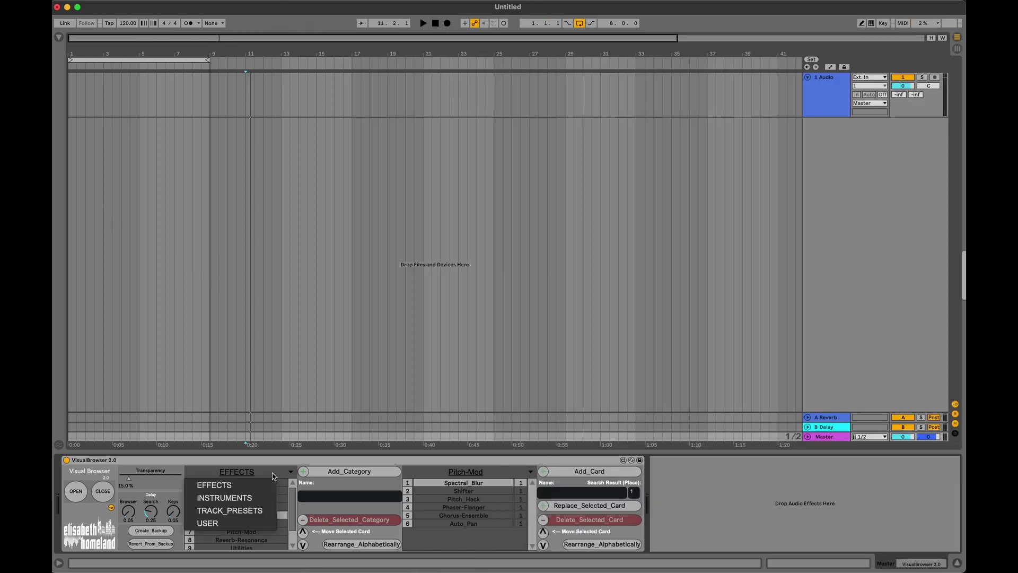
click(249, 498)
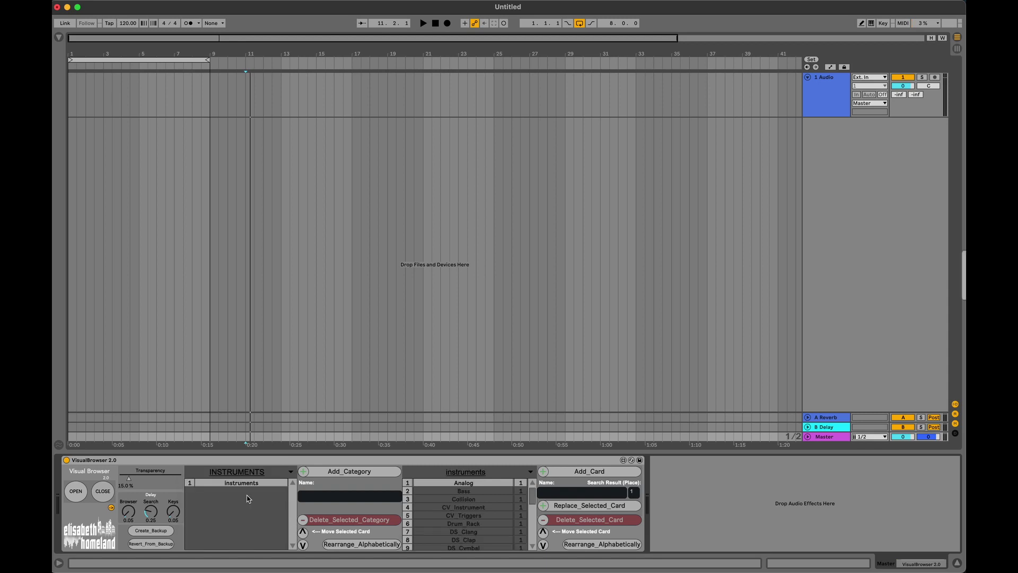
click(271, 472)
click(259, 484)
click(263, 472)
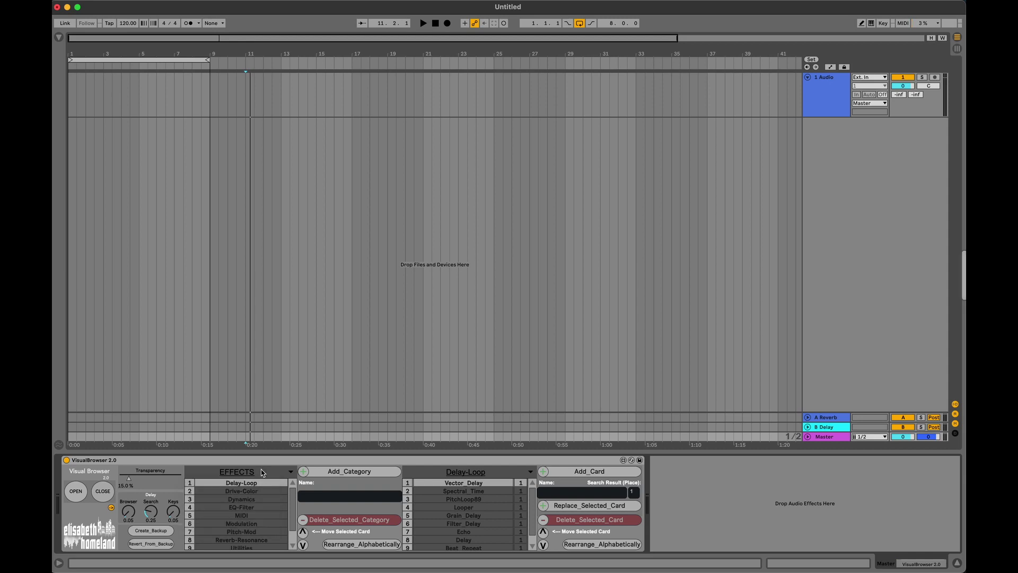
Switch to the TRACK_PRESETS section and enter 'Vocal_Pres' as the new category name.
click(263, 473)
click(246, 513)
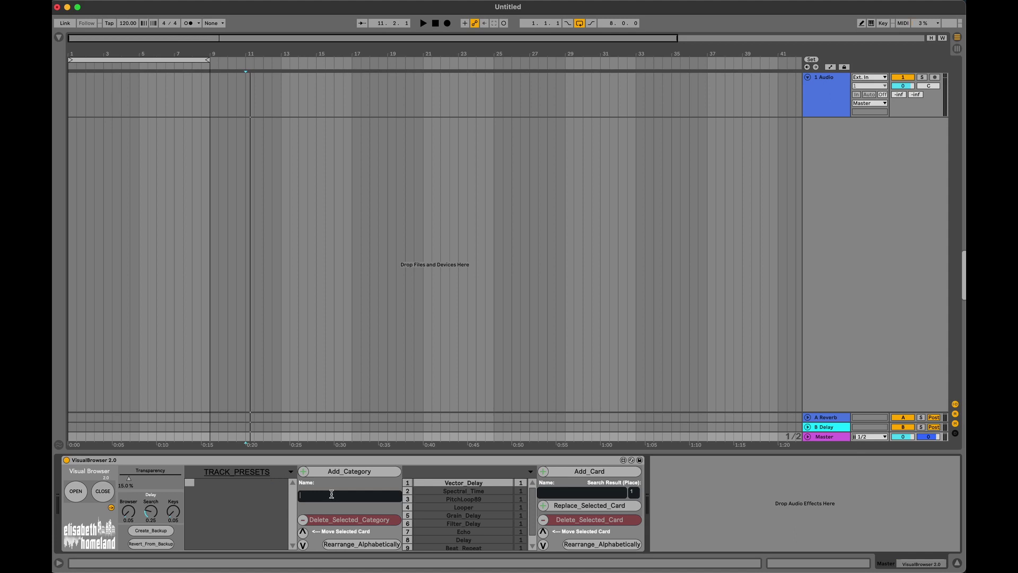
text(Vocal)
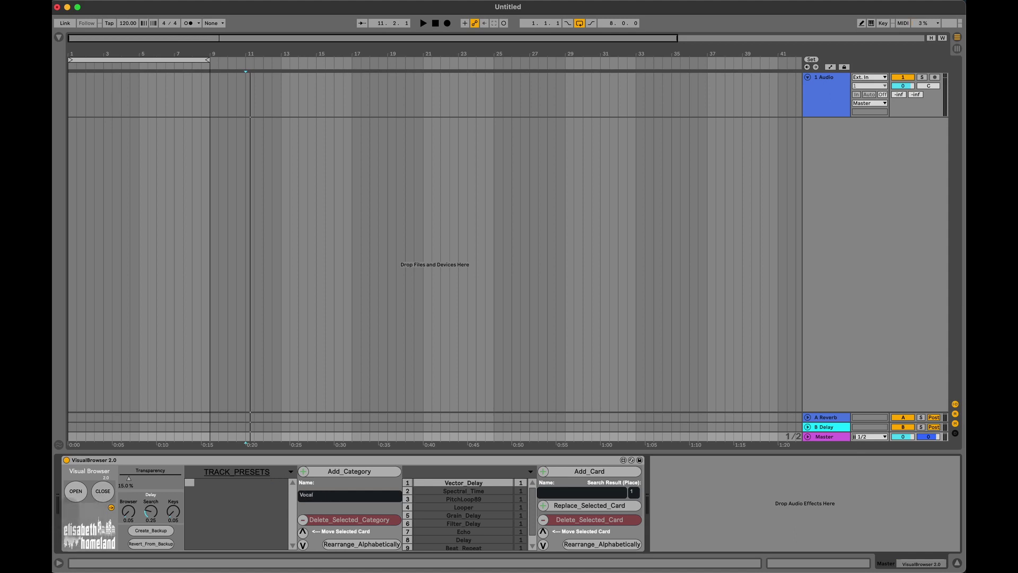
text(_Presets)
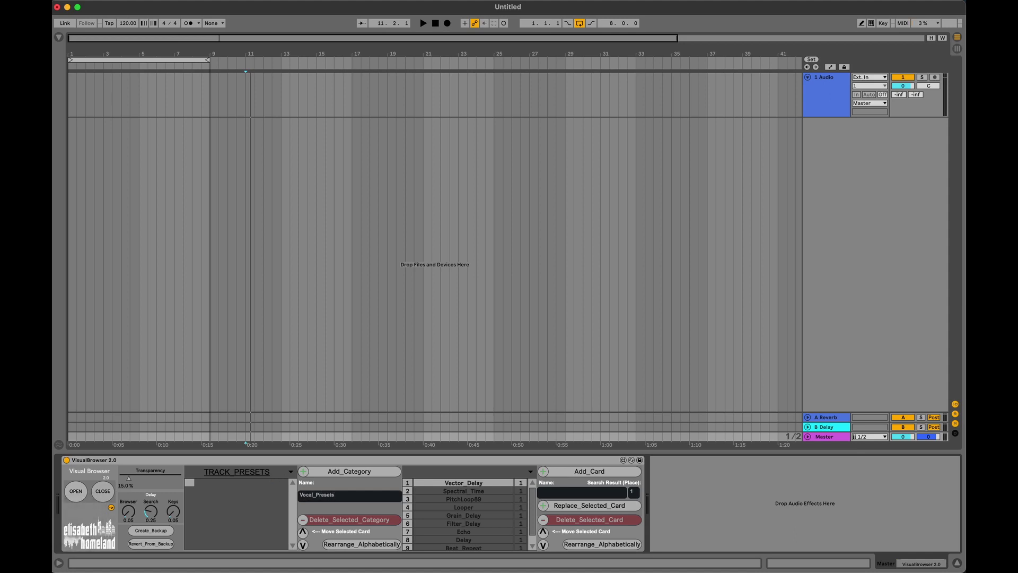
Add the Vocal_Presets category and view its new folder and VB file in Finder's TRACK_PRESETS.
click(389, 472)
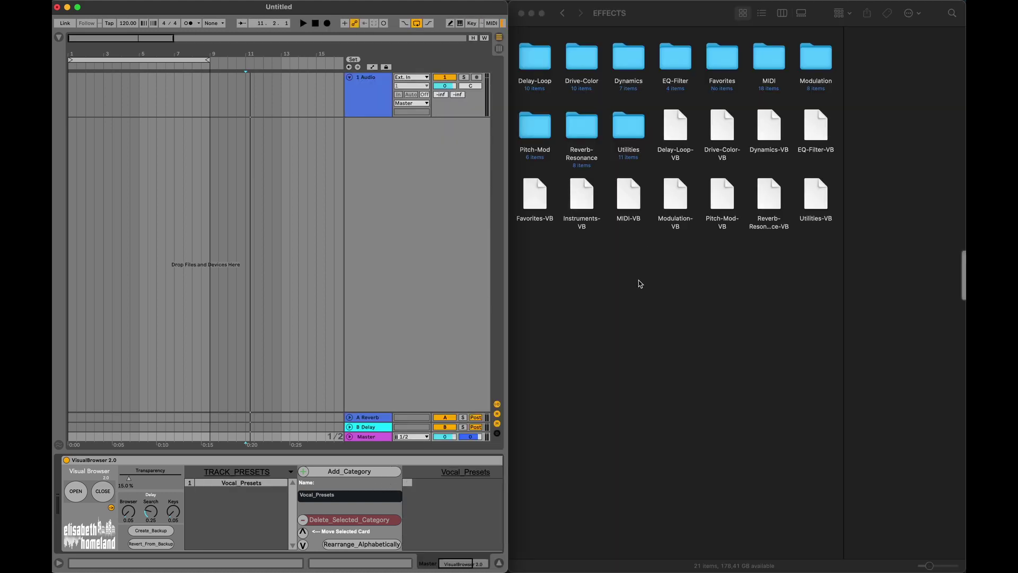
click(563, 14)
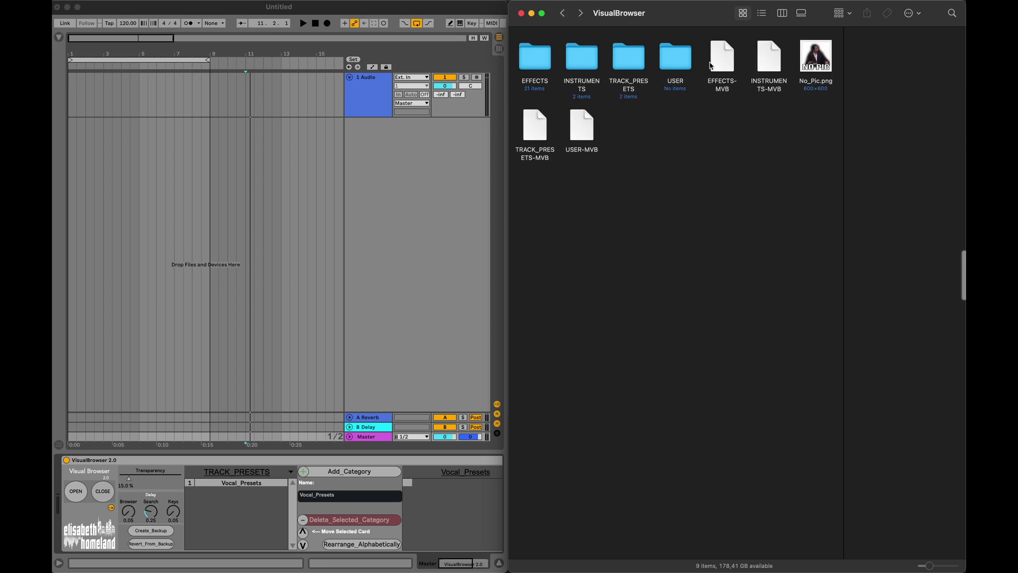
double_click(634, 64)
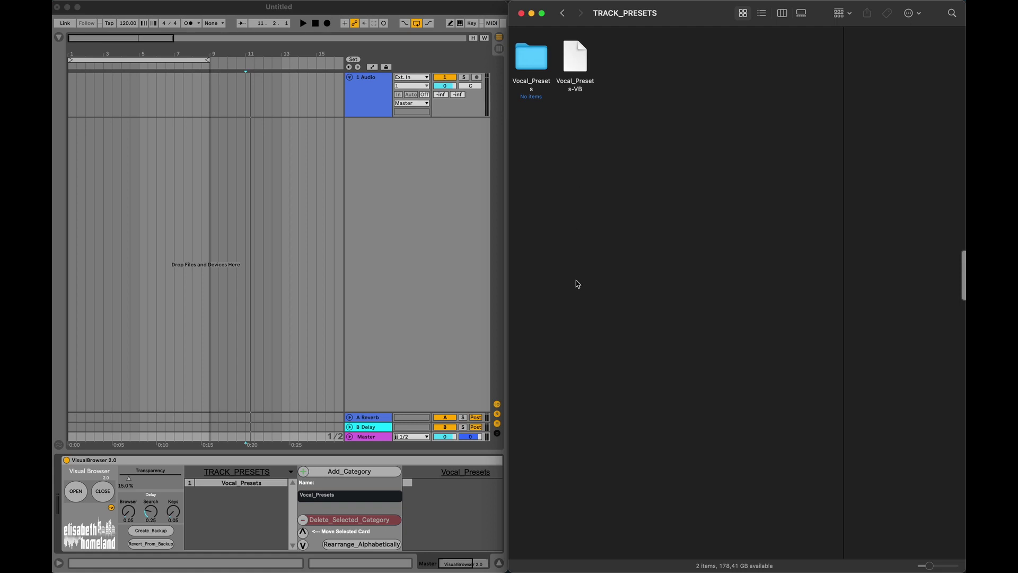
Rename the entry to Bass_Presets and add it as a category.
click(357, 495)
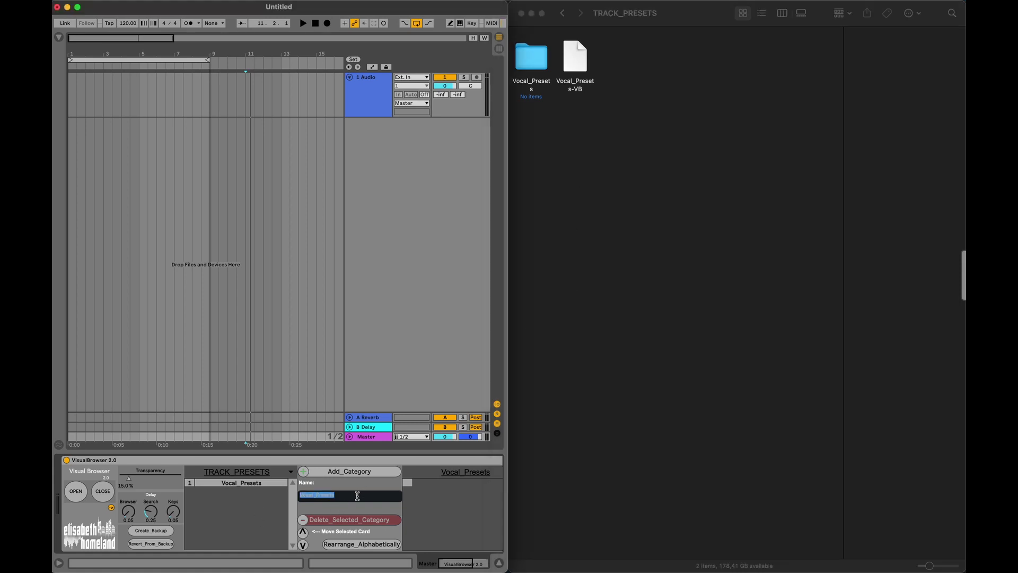
text(Bass_)
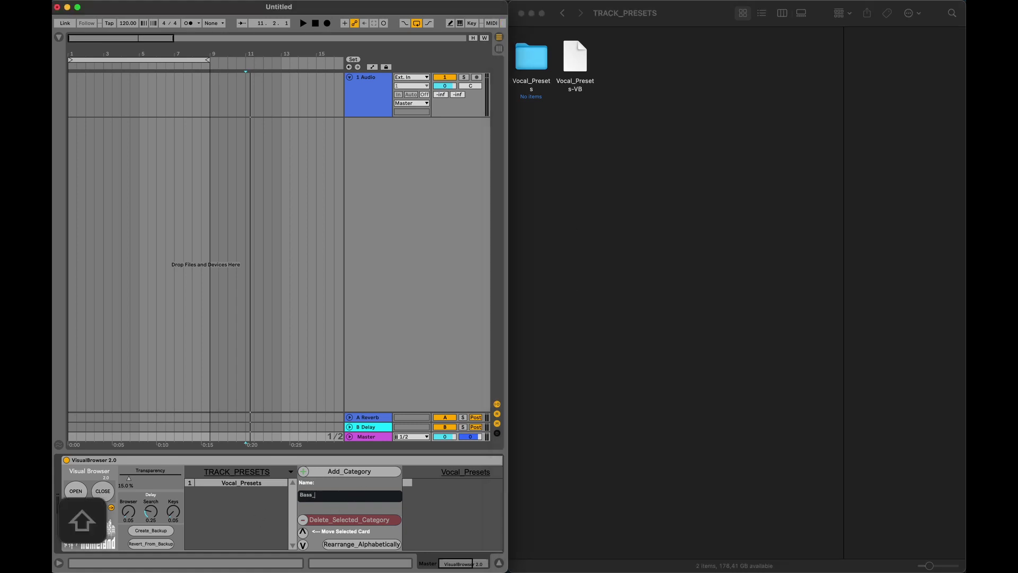
text(Presets)
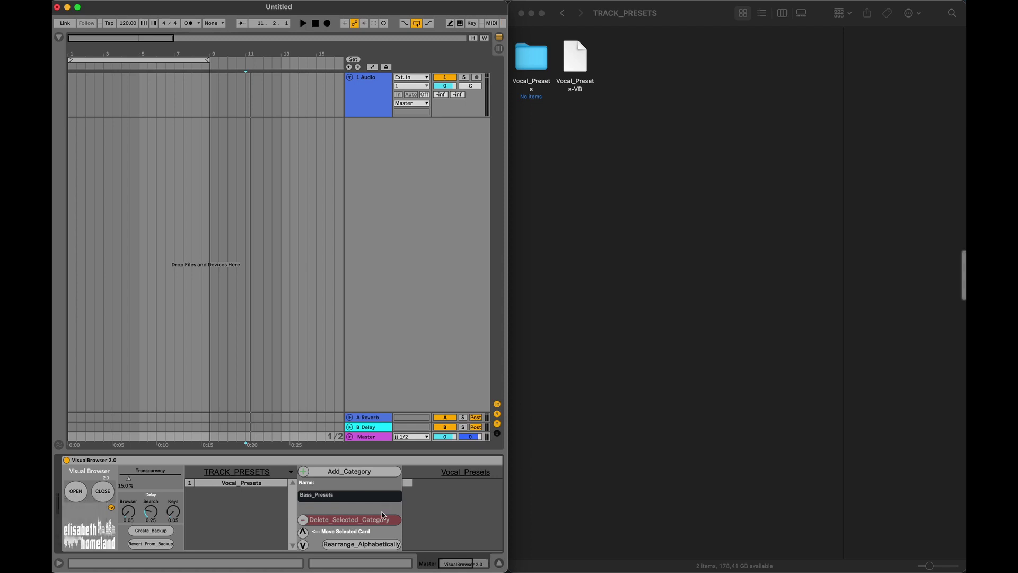
click(365, 471)
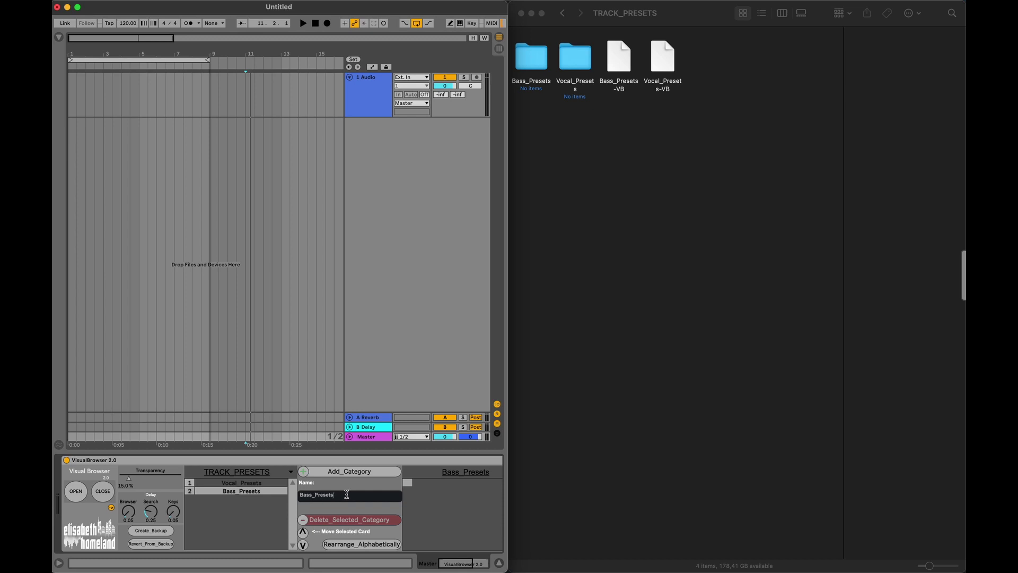
Add Guitar_Presets and Piano_Presets categories, select Piano_Presets, and show the full card browser.
double_click(346, 494)
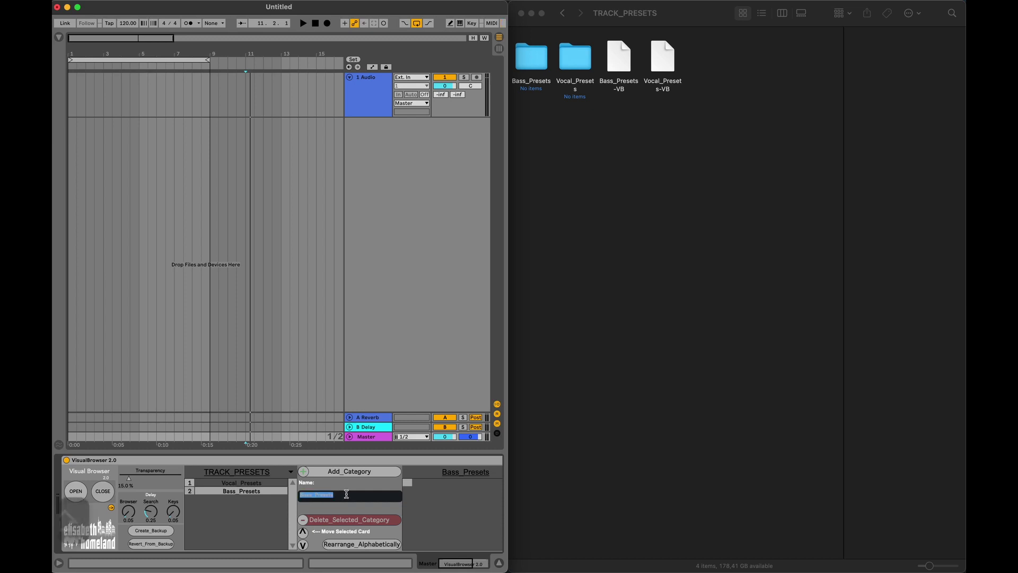
text(Guitar_Prese)
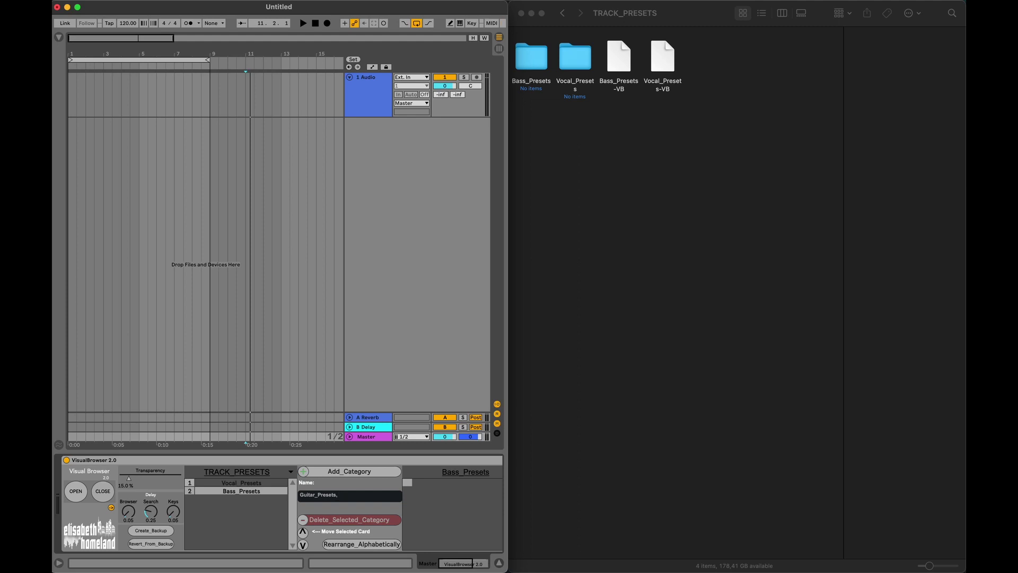
text(ts, Piano_Presets)
click(353, 472)
click(256, 508)
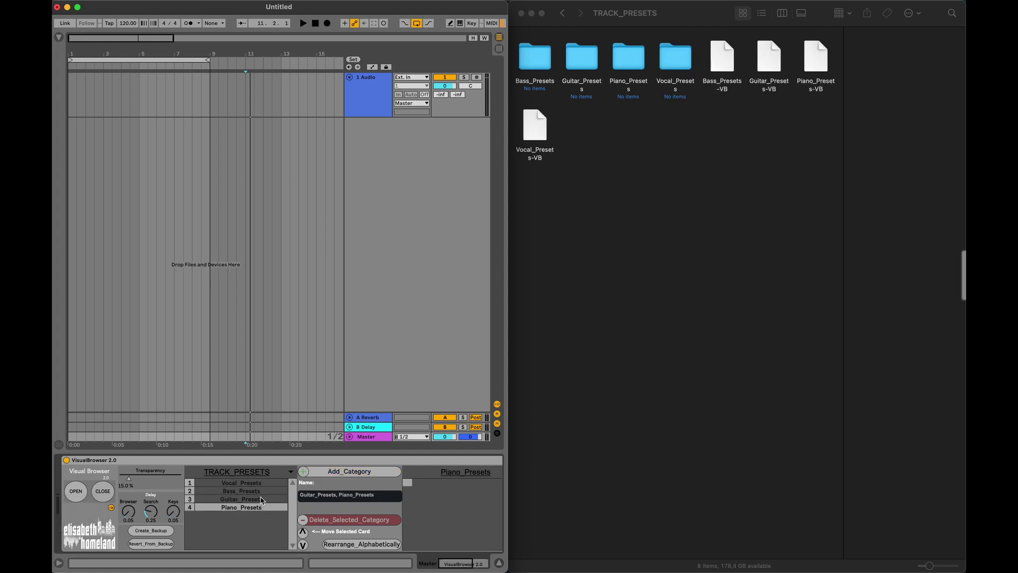
click(76, 493)
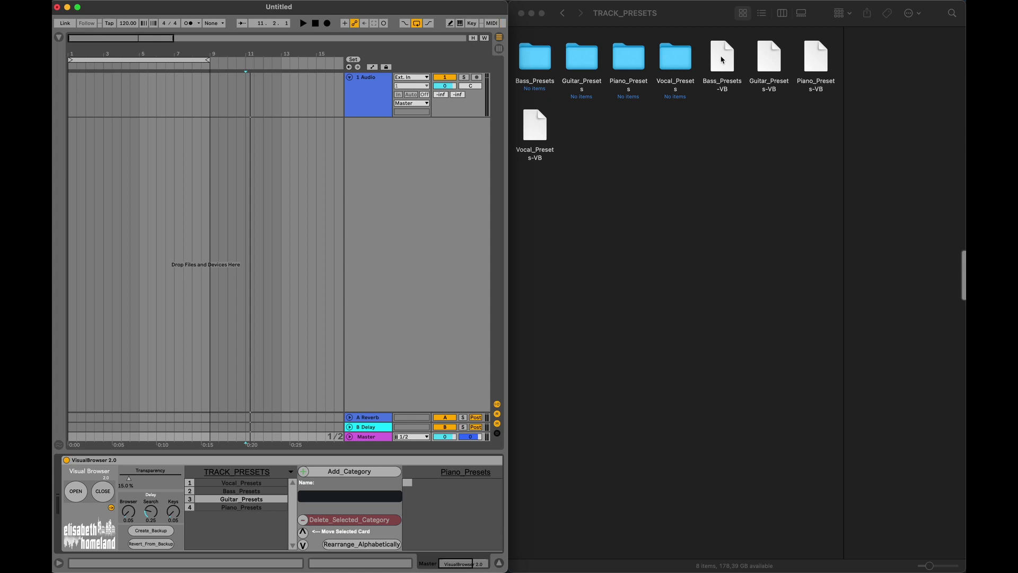
click(722, 60)
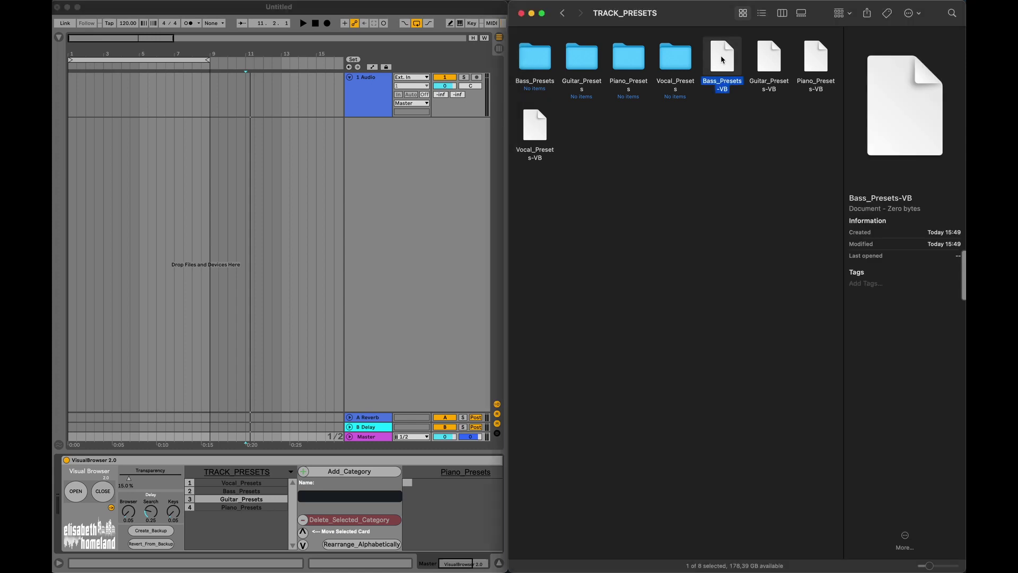
double_click(722, 59)
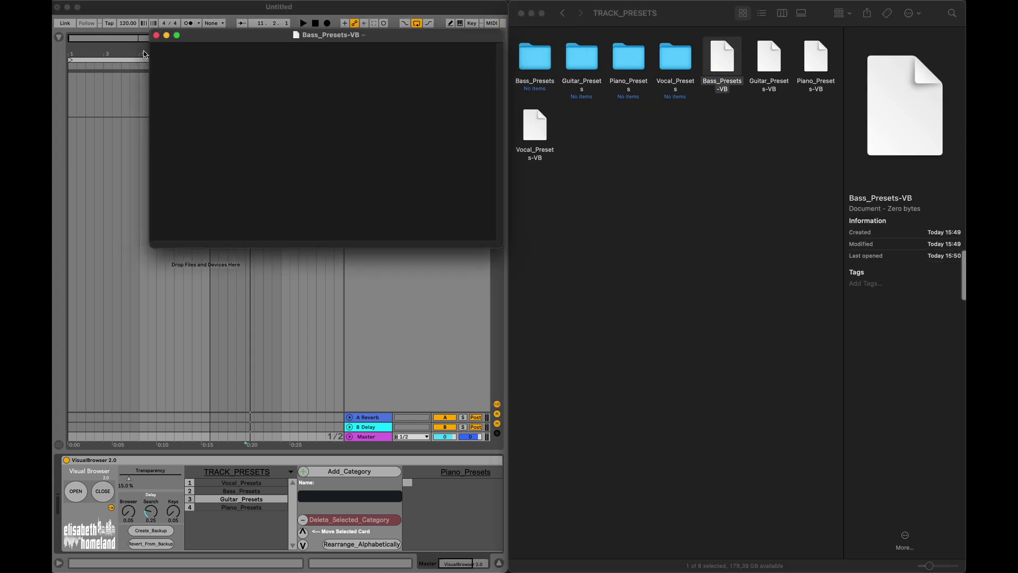
click(156, 35)
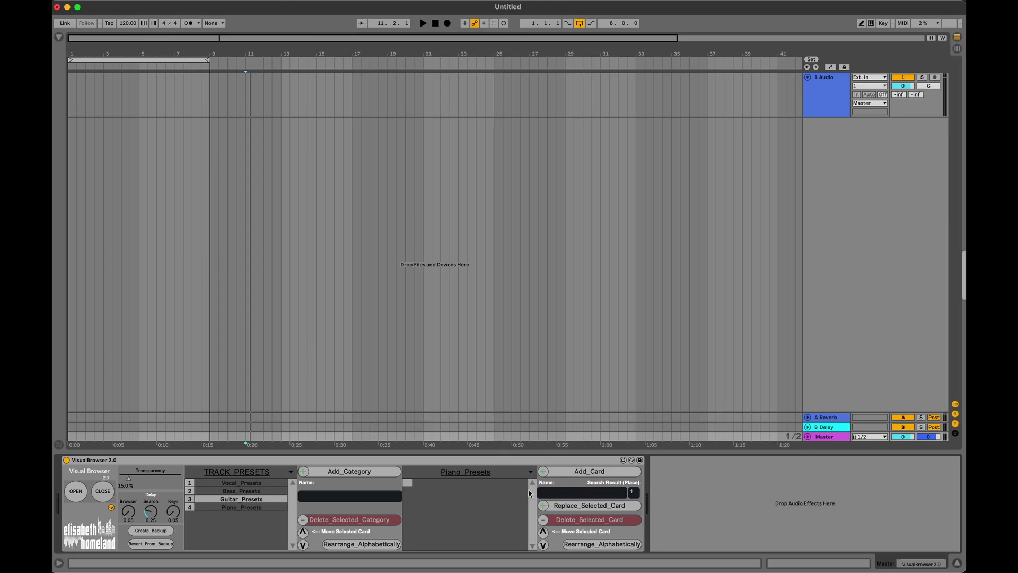
In the Vocal_Presets category, add cards named 'Amazing_Vocal, Bad_Vocal'.
click(238, 484)
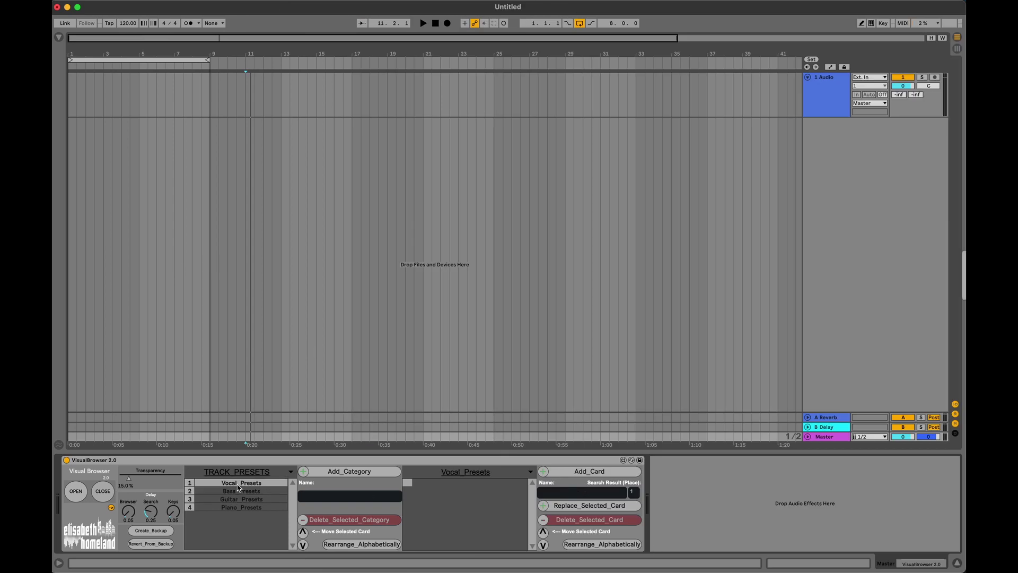
click(572, 494)
text(Amazing)
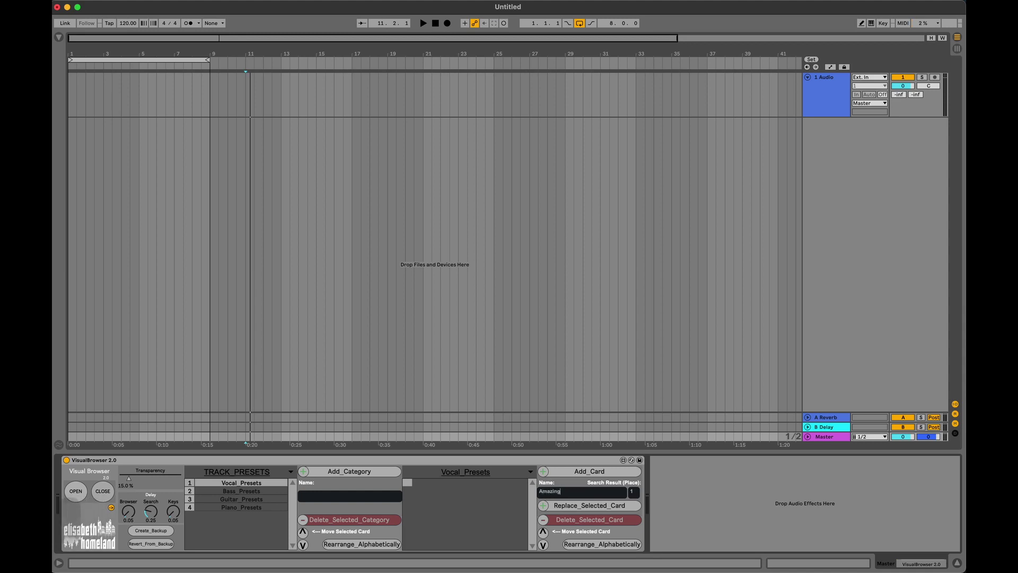
text(_Vocal)
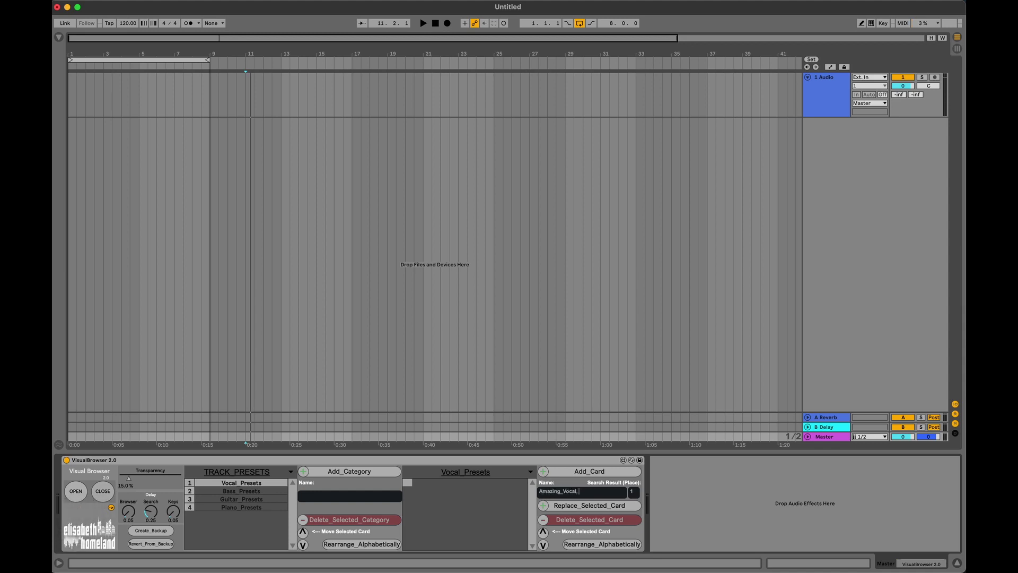
text(, Bad_Vocal)
click(590, 475)
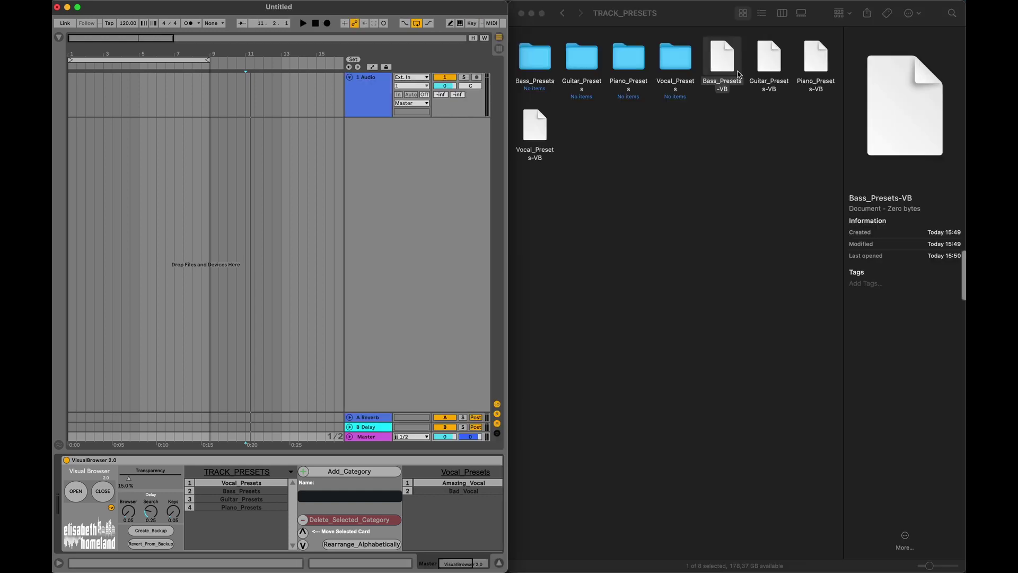
Check that the Vocal_Presets-VB file lists both cards, then return Live to full screen.
click(723, 164)
double_click(537, 128)
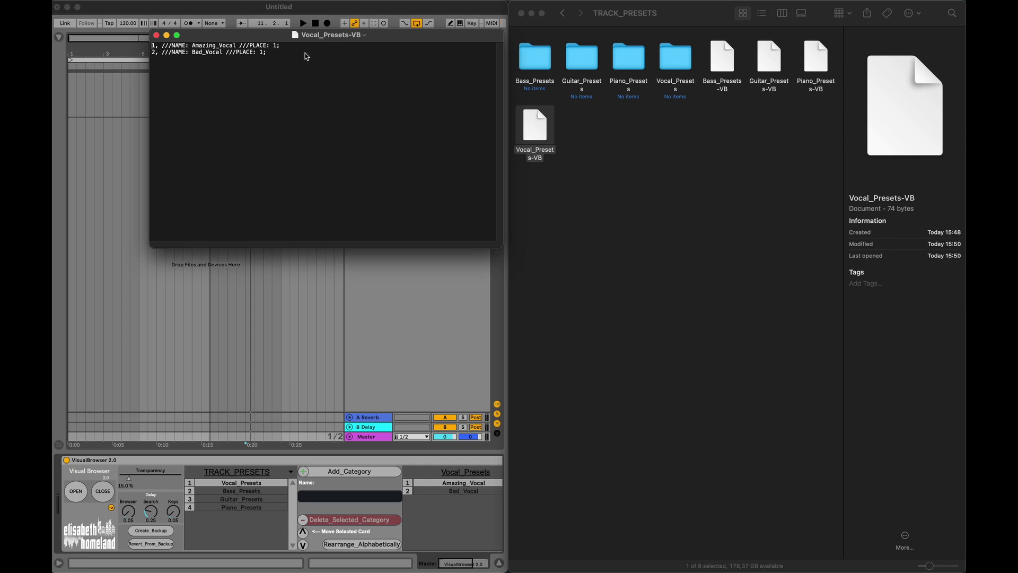
click(157, 37)
click(300, 228)
key(ctrl+alt+Return)
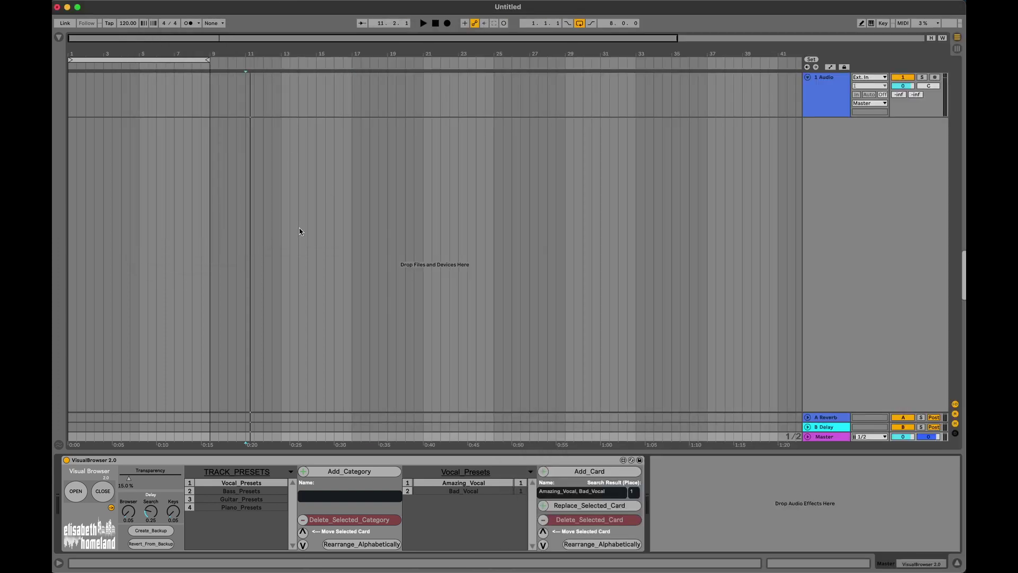
With the Bad_Vocal card selected, pick the Utility device from a browser search for 'uti'.
click(495, 492)
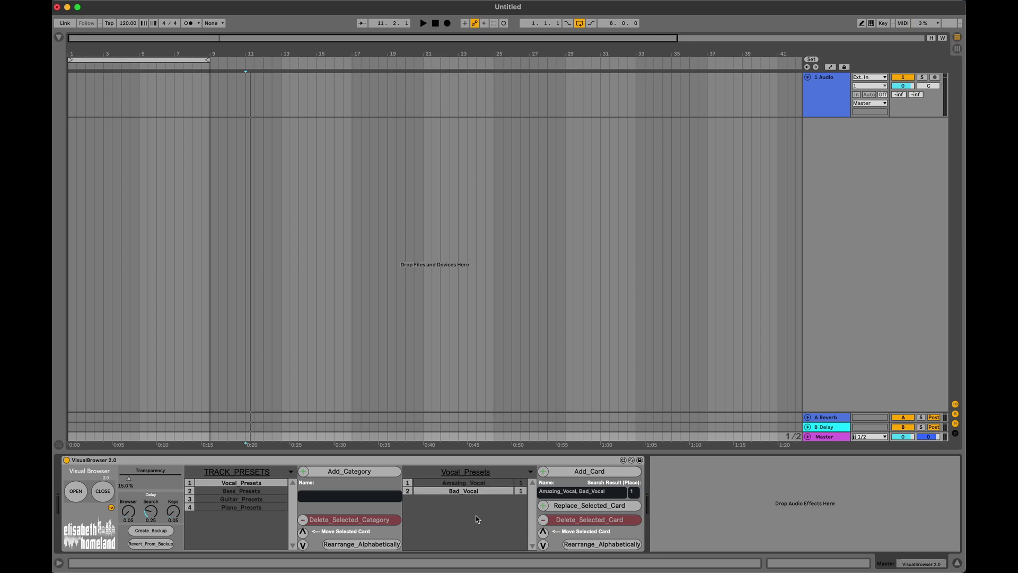
key(super+f)
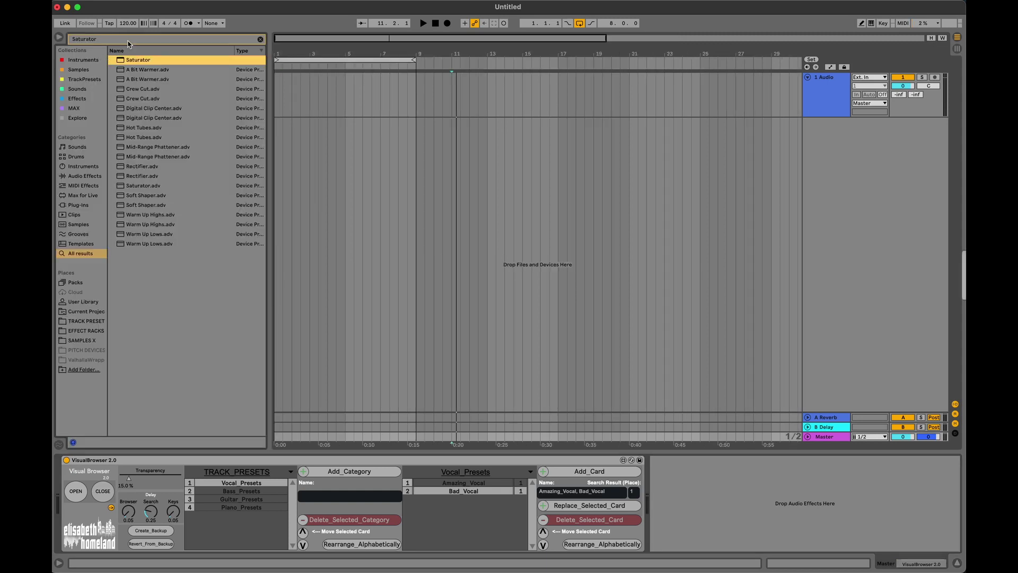
click(128, 40)
text(utility)
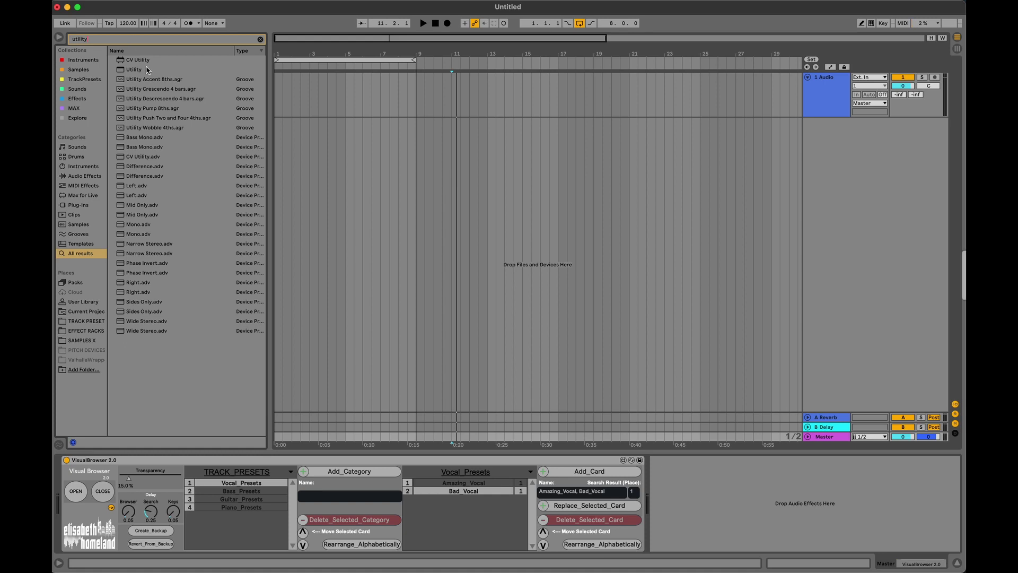
click(152, 72)
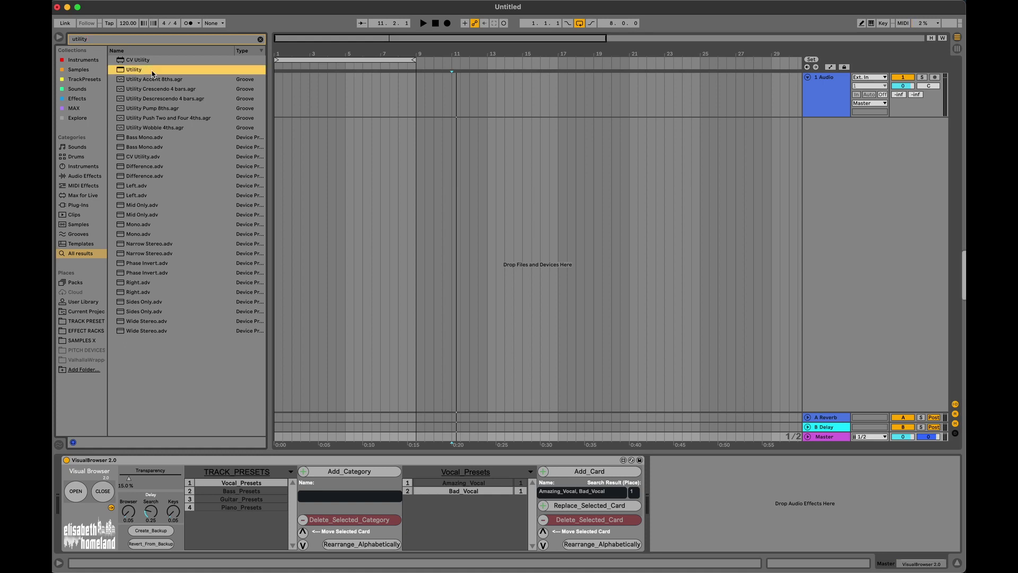
click(260, 39)
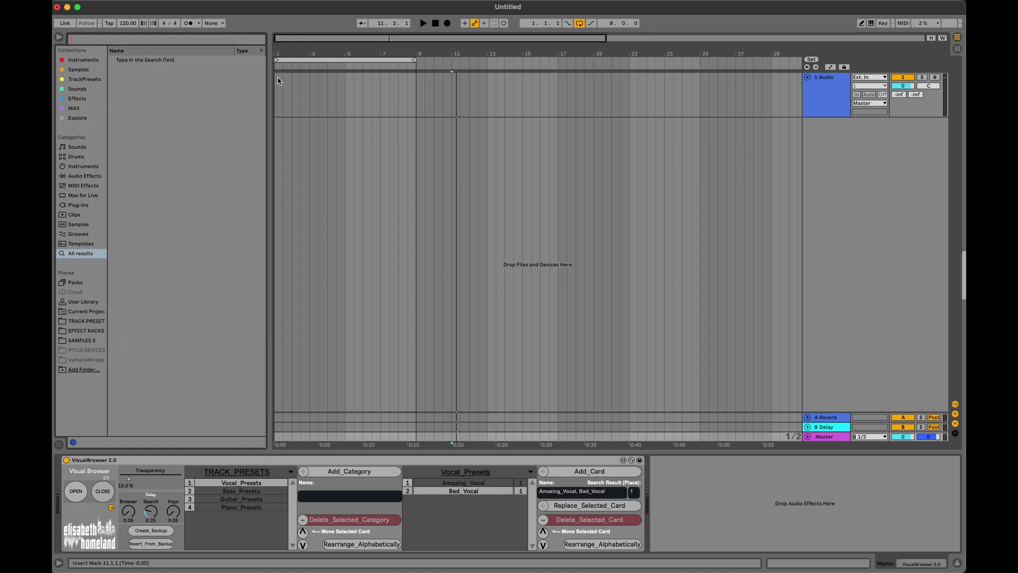
key(super+alt+b)
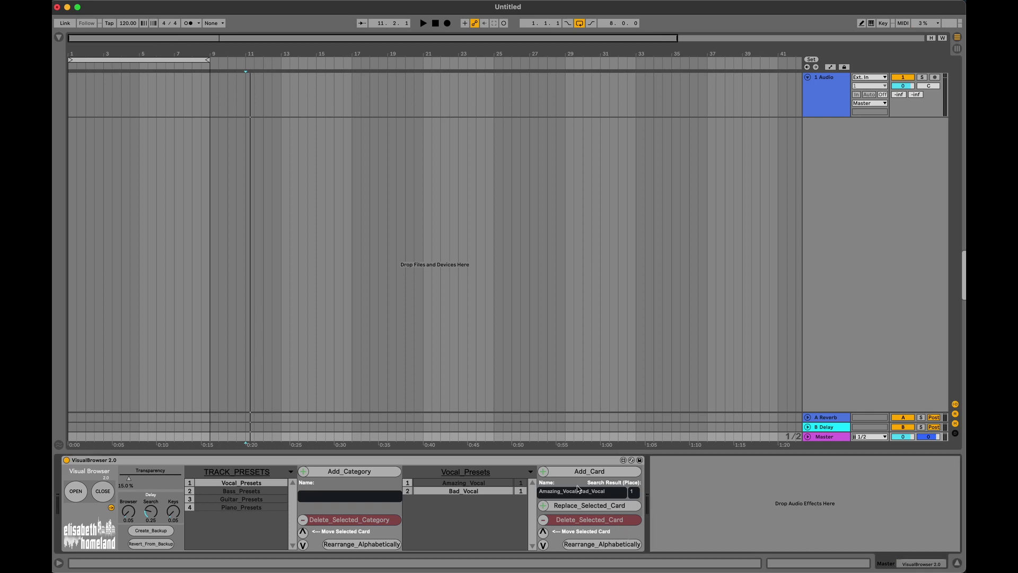
Add a 'Utility' card to Vocal_Presets and try it from the TRACK_PRESETS overlay.
click(611, 490)
text(Ut)
click(567, 474)
click(478, 501)
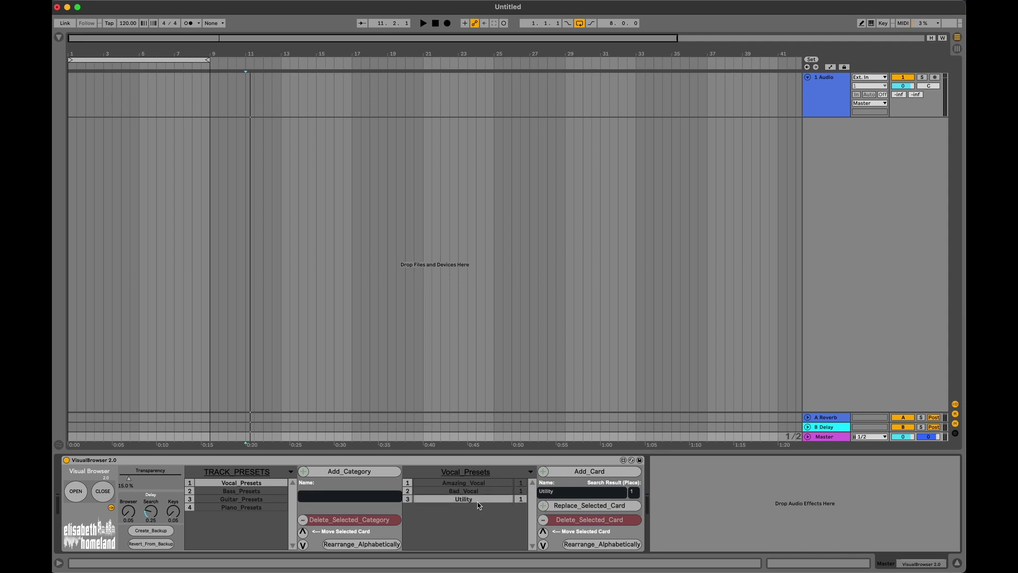
click(80, 491)
click(648, 14)
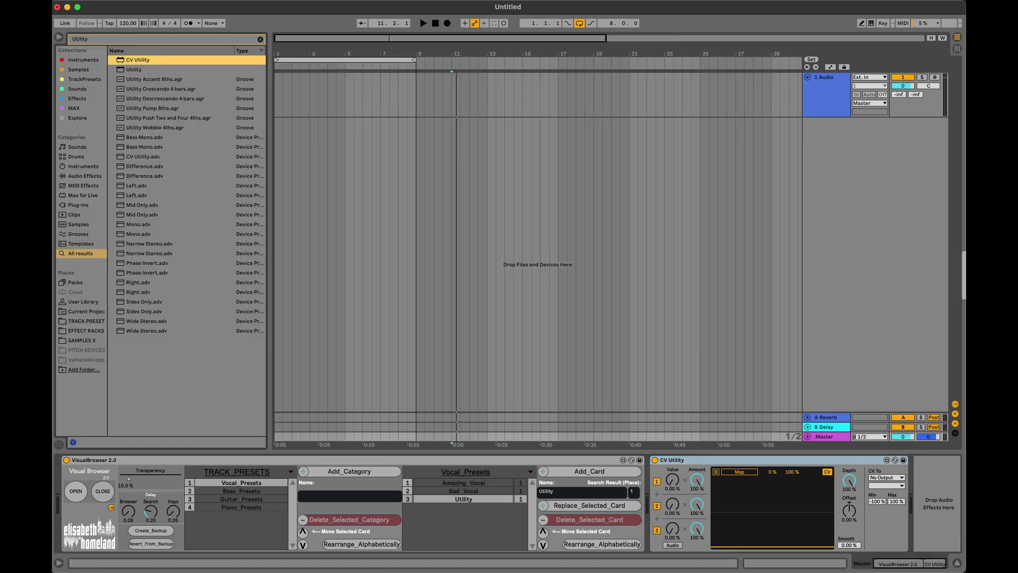
Remove CV Utility from the track and switch the Utility card to search result 2.
key(super+alt+b)
key(Delete)
key(super+alt+b)
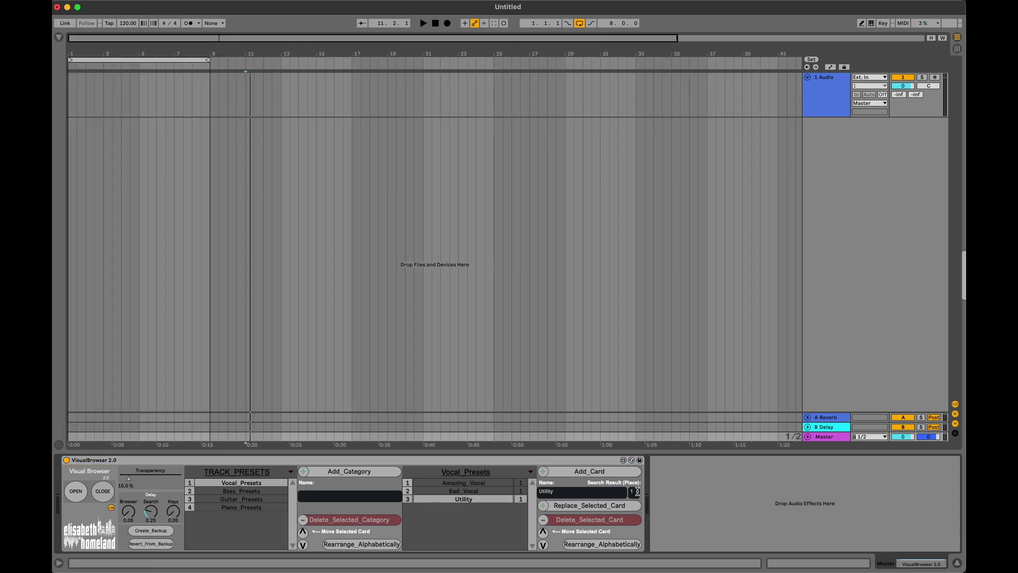
text(2)
click(668, 489)
click(588, 508)
Test the Utility card from the TRACK_PRESETS overlay and check the Utility results in the browser.
click(78, 493)
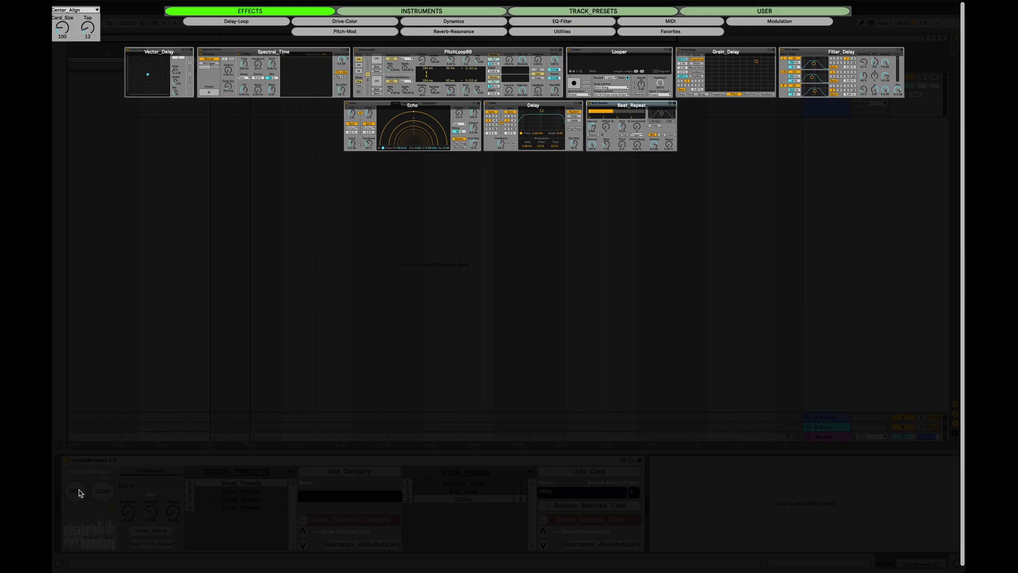
click(645, 10)
click(564, 63)
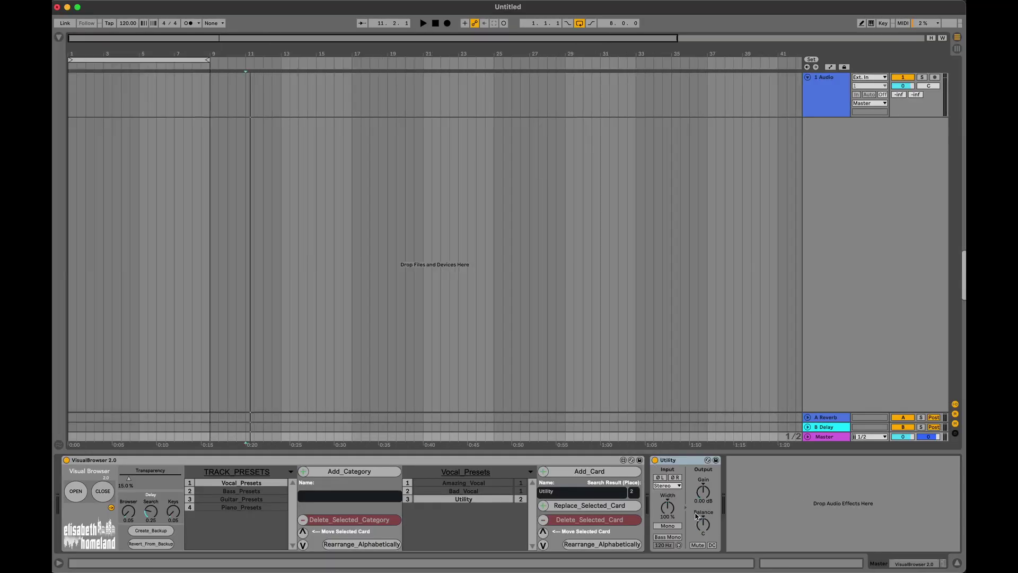
key(super+alt+b)
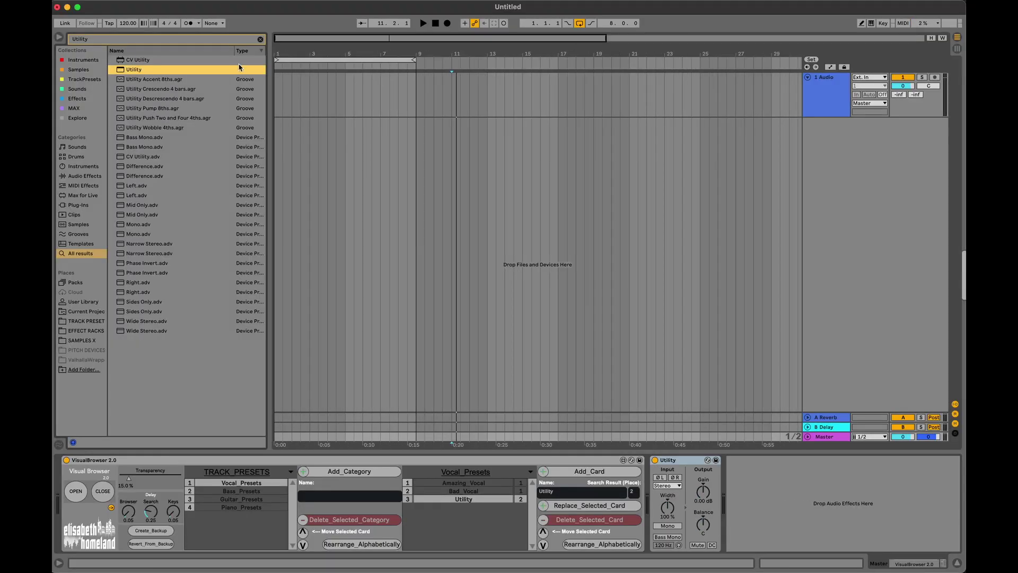
click(457, 521)
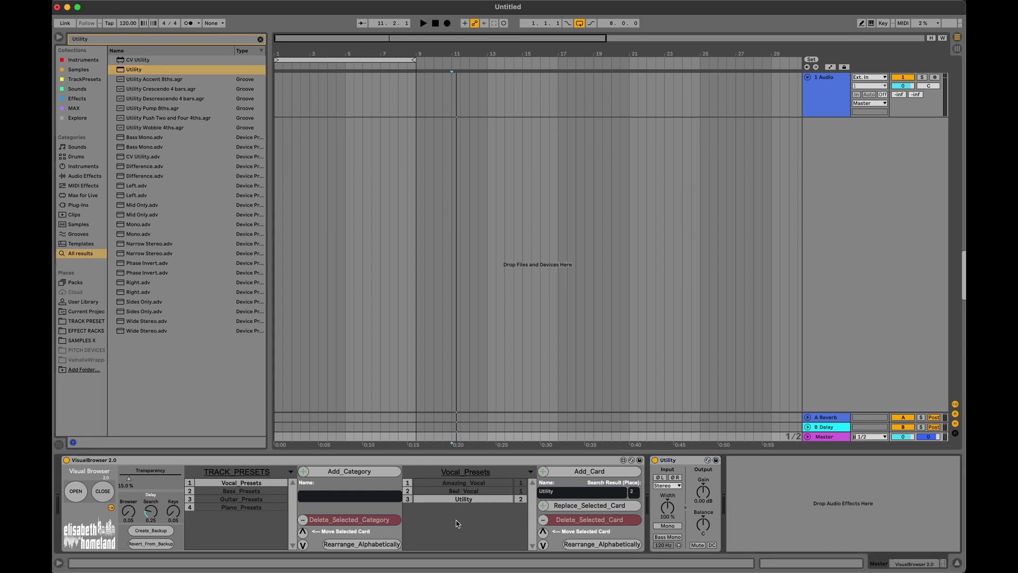
Move the Utility card to the top of Vocal_Presets and Piano_Presets to the top of the categories.
click(543, 532)
click(544, 532)
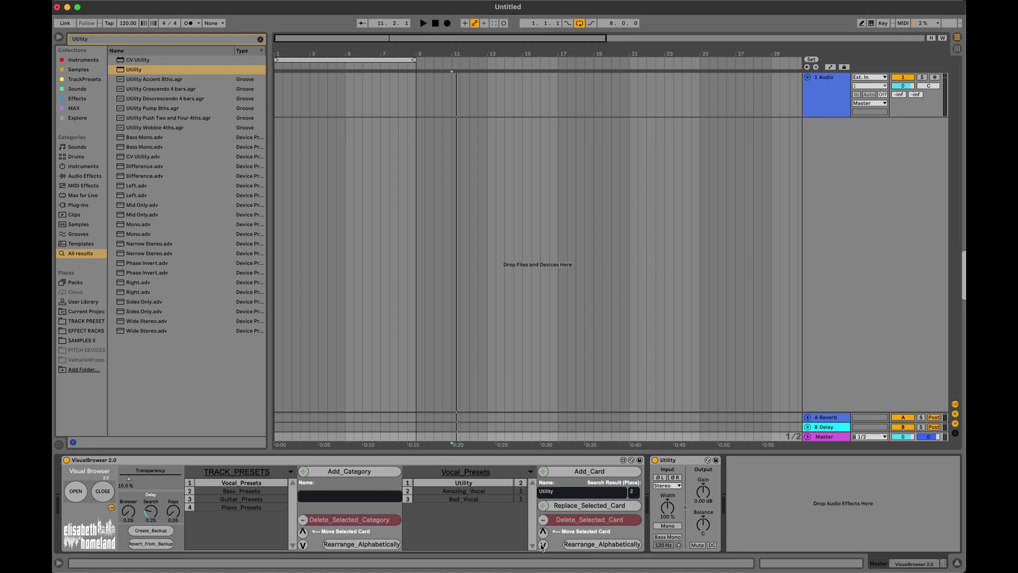
click(259, 492)
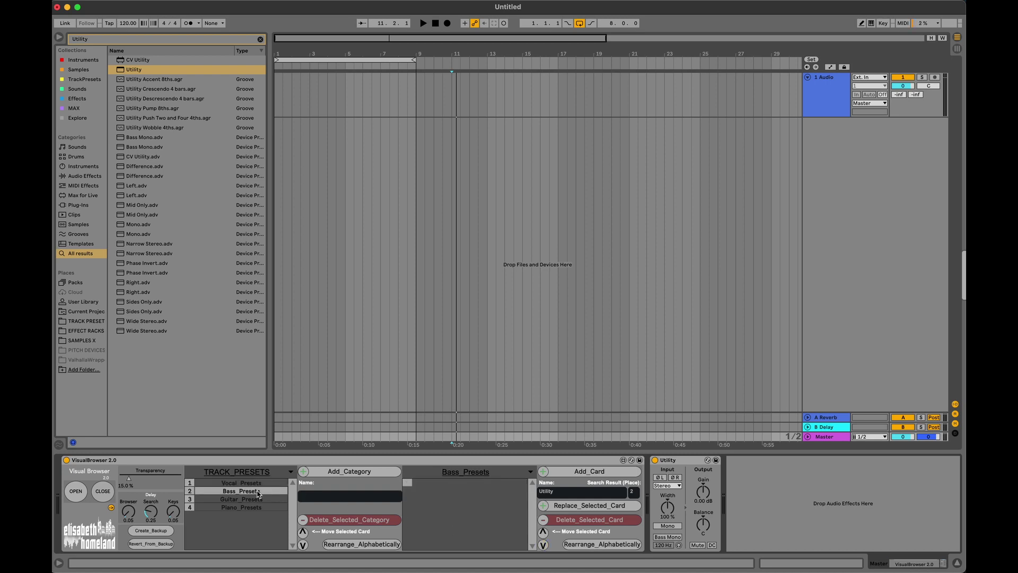
click(303, 531)
click(259, 508)
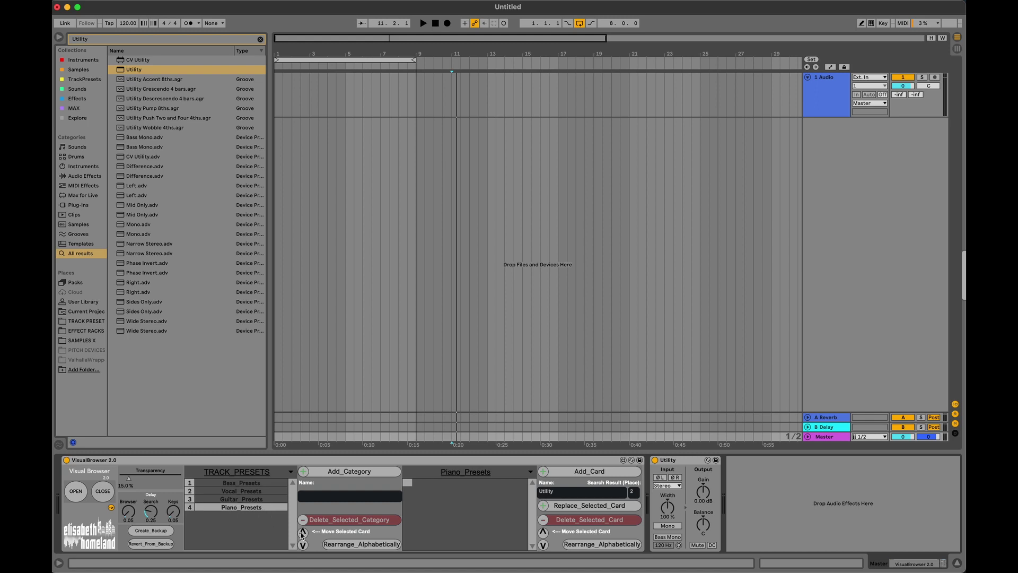
click(303, 532)
click(302, 532)
click(302, 532)
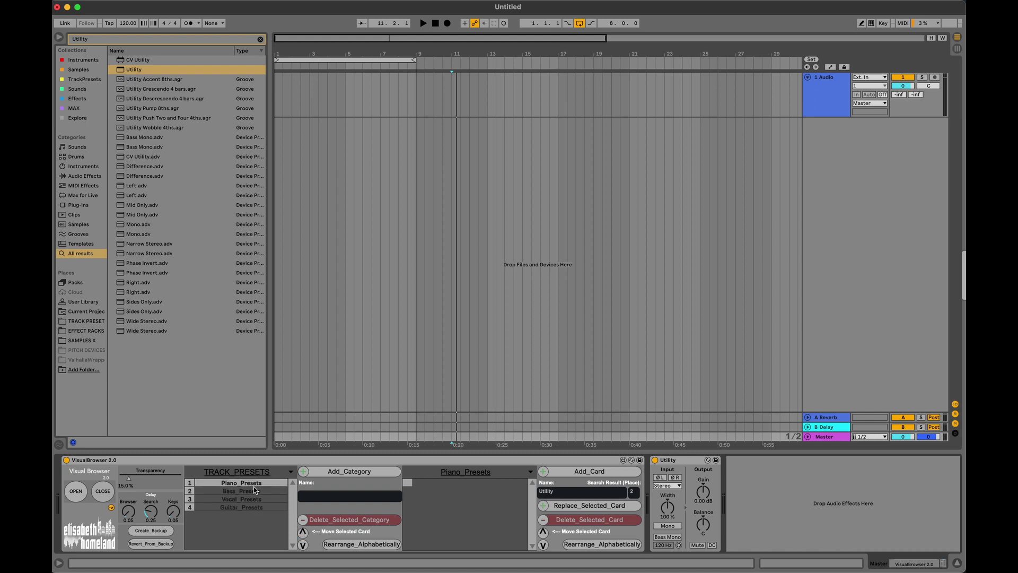
click(74, 492)
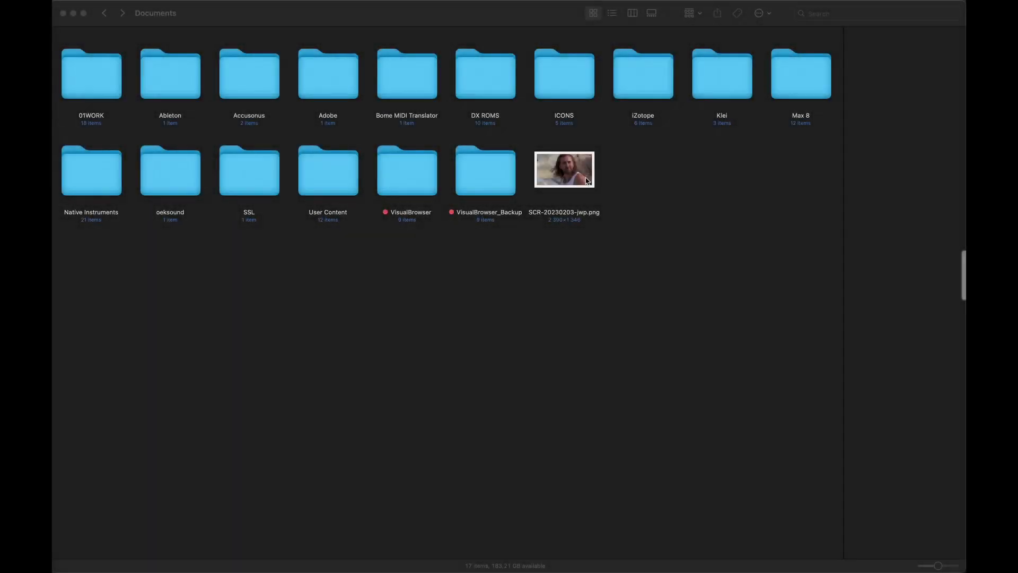
Rename the screenshot file to Amazing_Vocal.png.
click(583, 175)
right_click(583, 175)
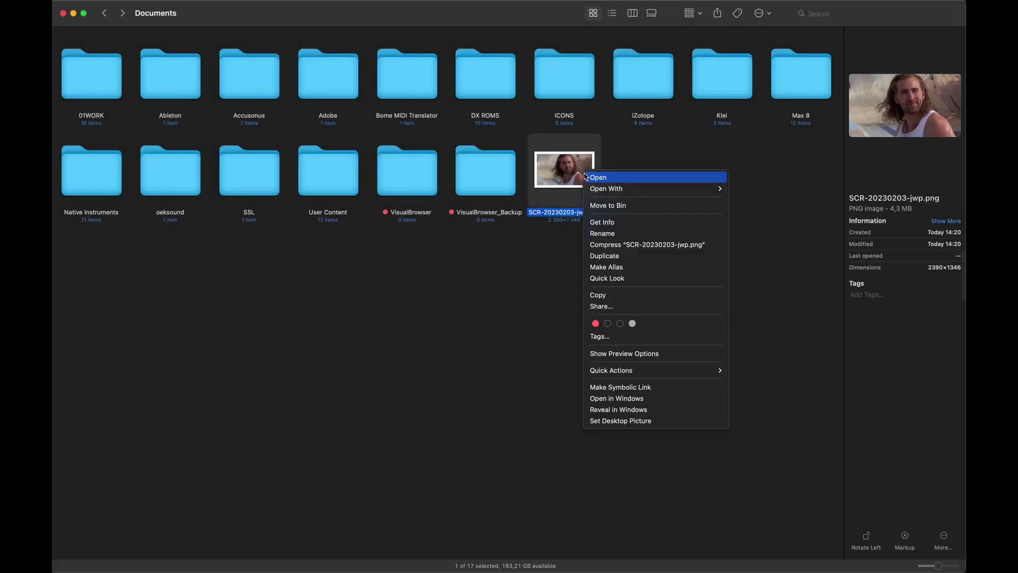
click(616, 234)
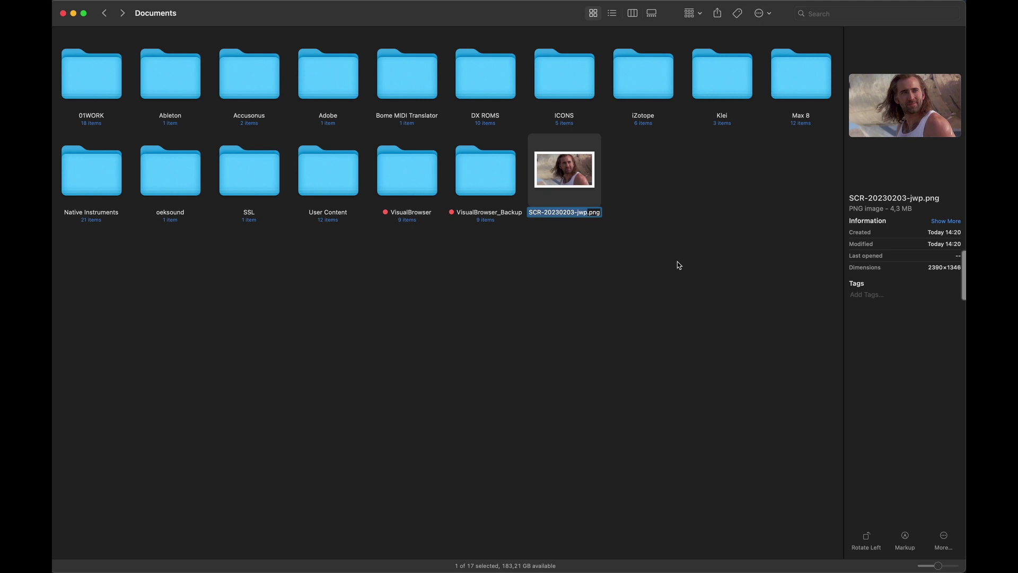
text(Amazi)
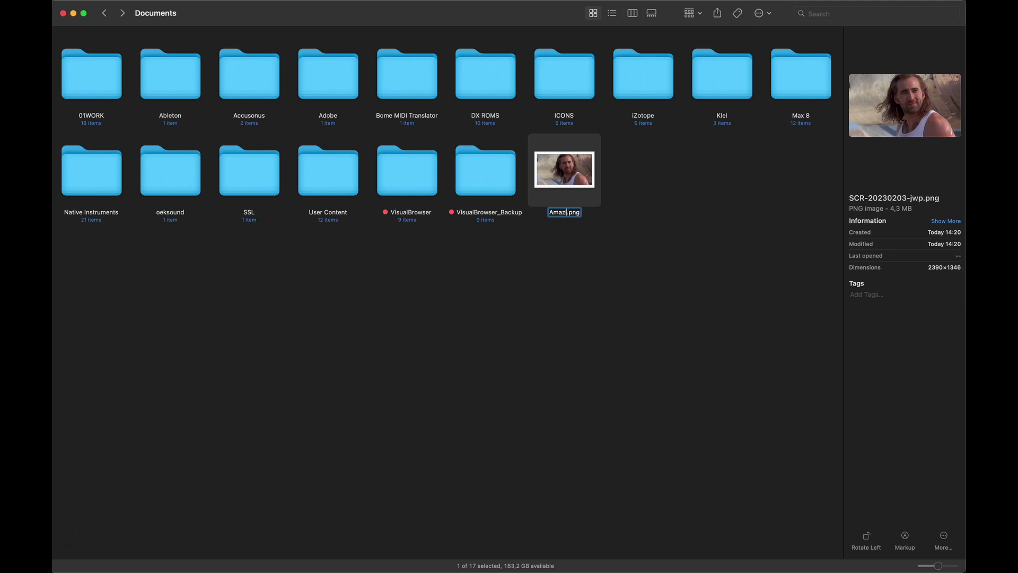
text(ng_Vocal)
click(684, 273)
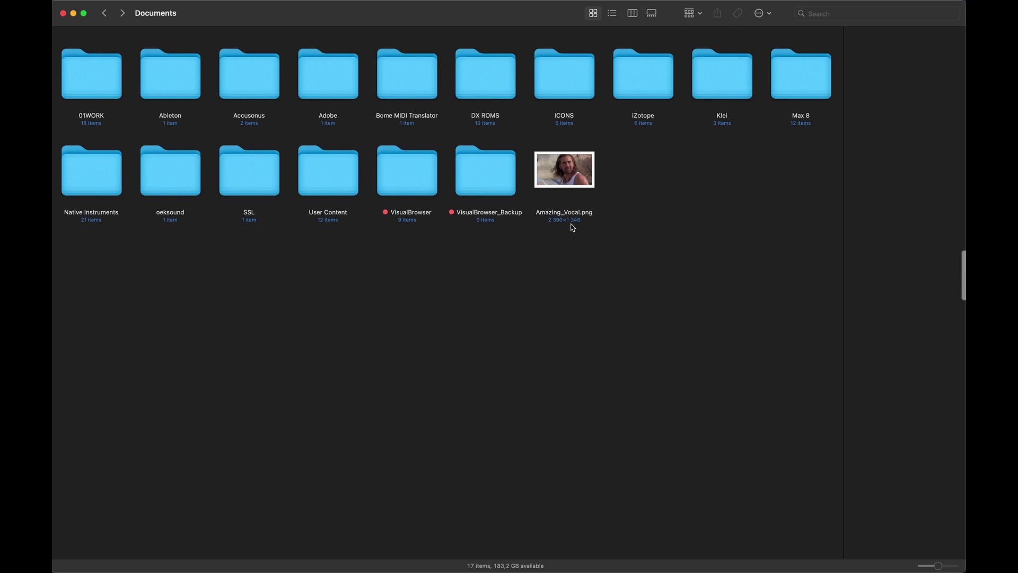
Move Amazing_Vocal.png into VisualBrowser > TRACK_PRESETS > Vocal_Presets.
drag(575, 178, 178, 80)
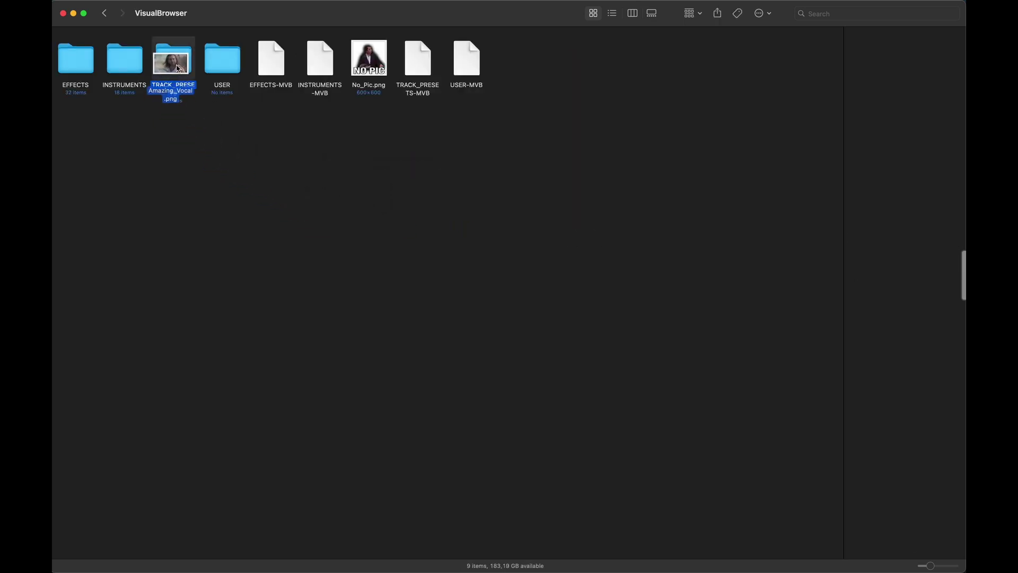
drag(178, 68, 241, 134)
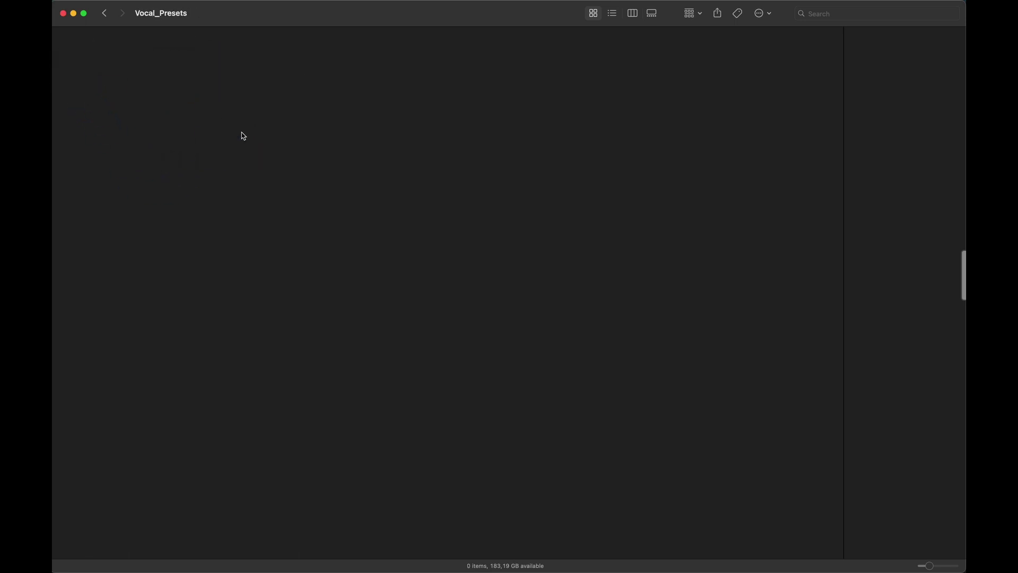
click(322, 157)
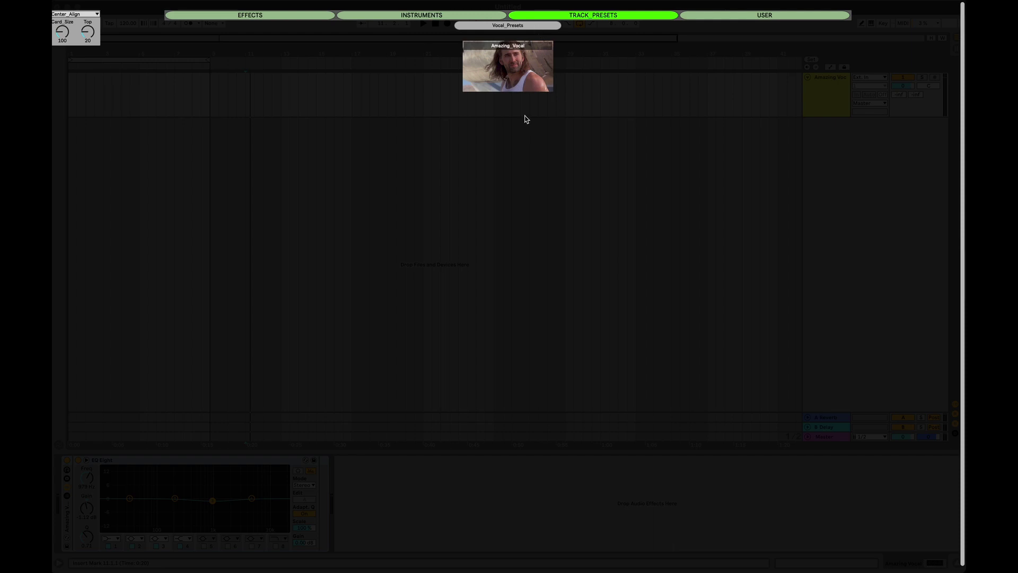
Load the Amazing_Vocal preset from its image card in TRACK_PRESETS > Vocal_Presets.
click(532, 87)
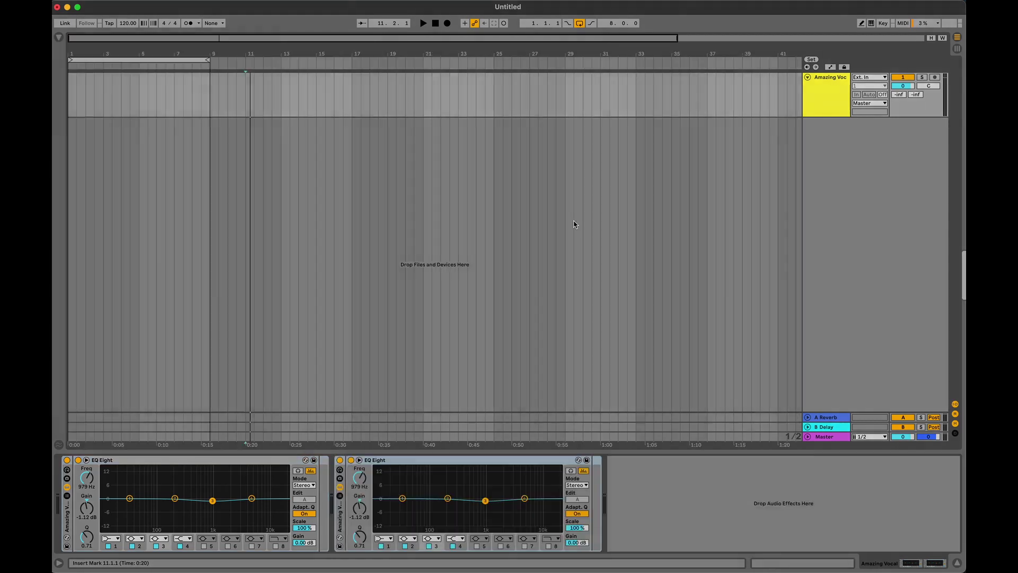